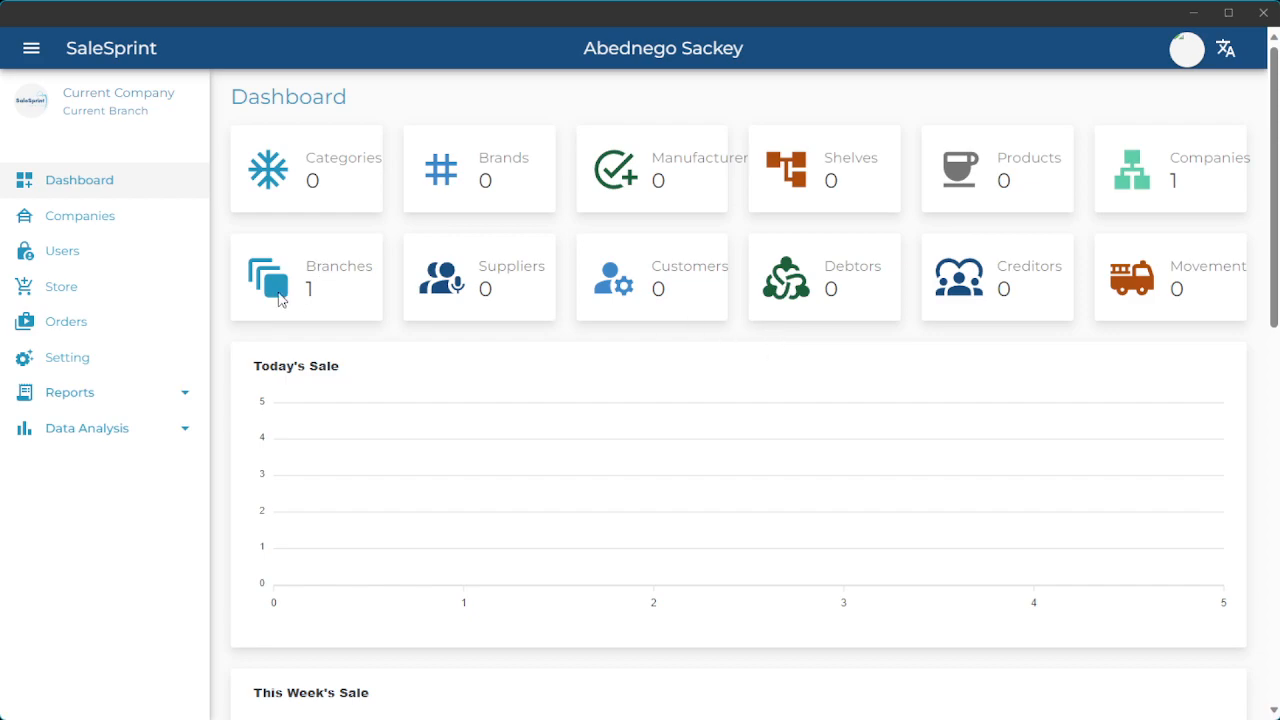
# Open the Companies page from the dashboard's left sidebar.
pyautogui.click(85, 229)
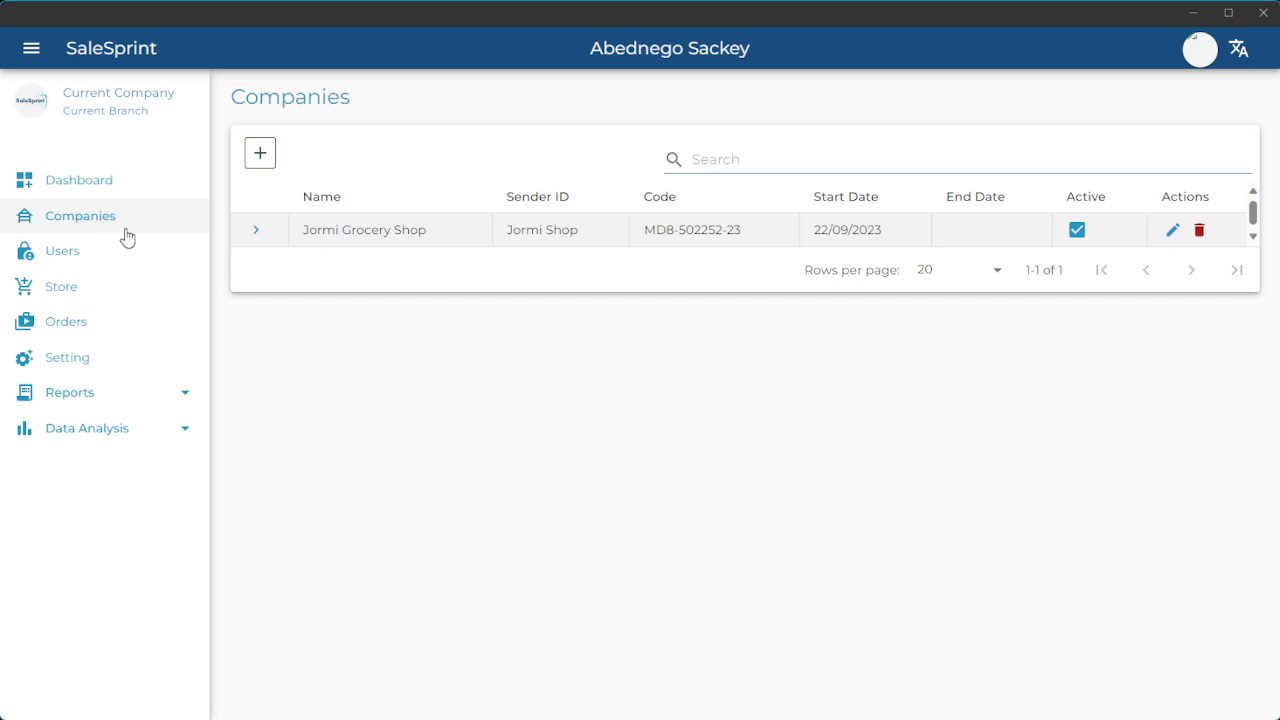
# Expand Jormi Grocery Shop and its Main Operations branch to show the Main Warehouse.
pyautogui.click(253, 233)
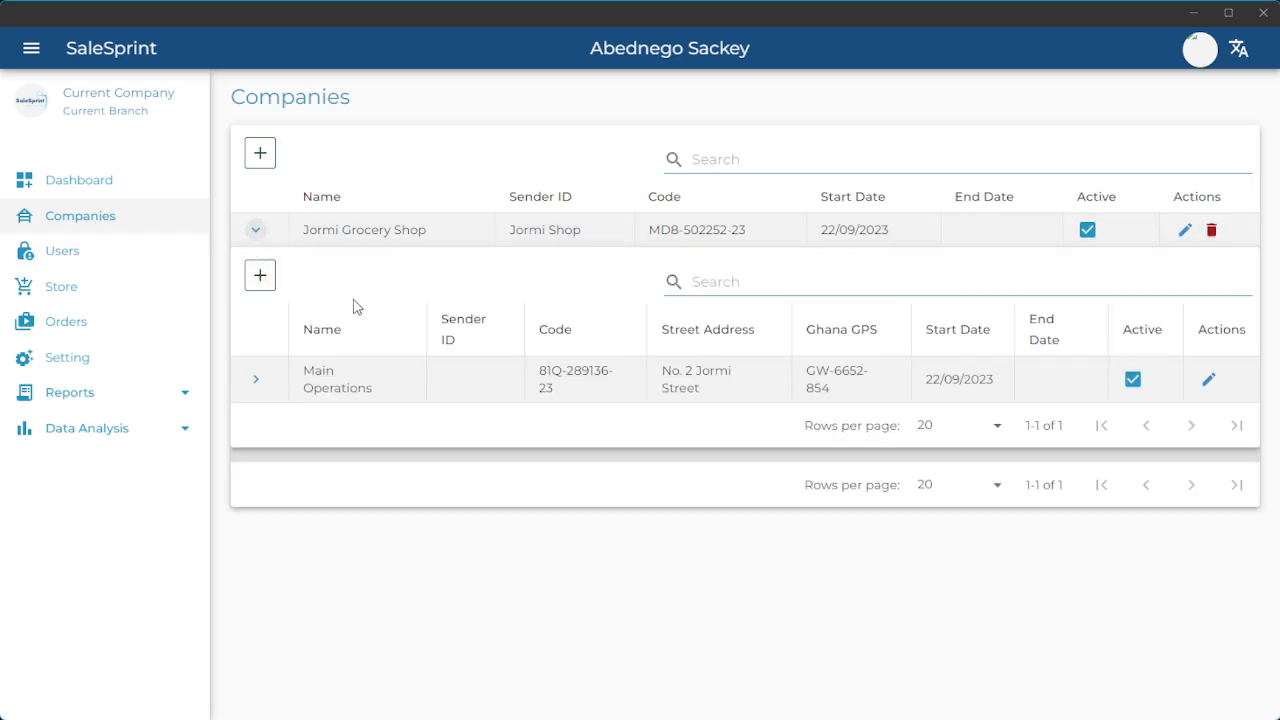
pyautogui.click(256, 386)
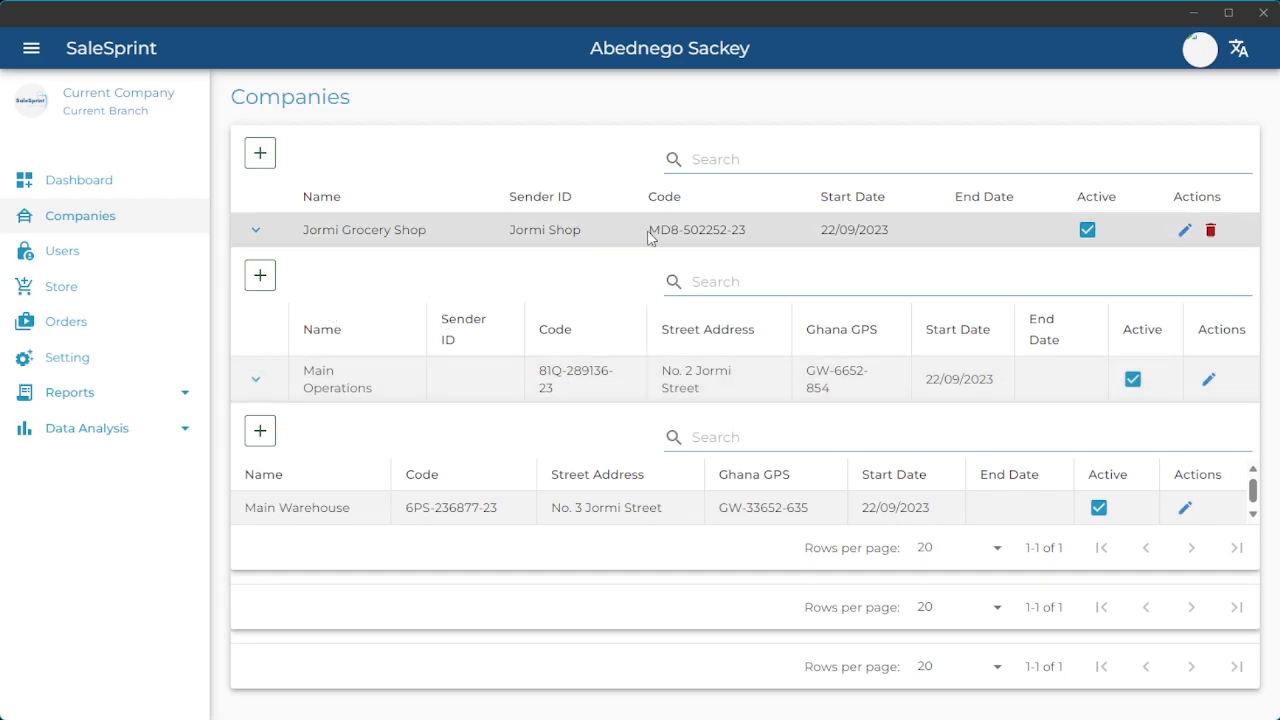
pyautogui.moveTo(649, 231); pyautogui.dragTo(749, 236)
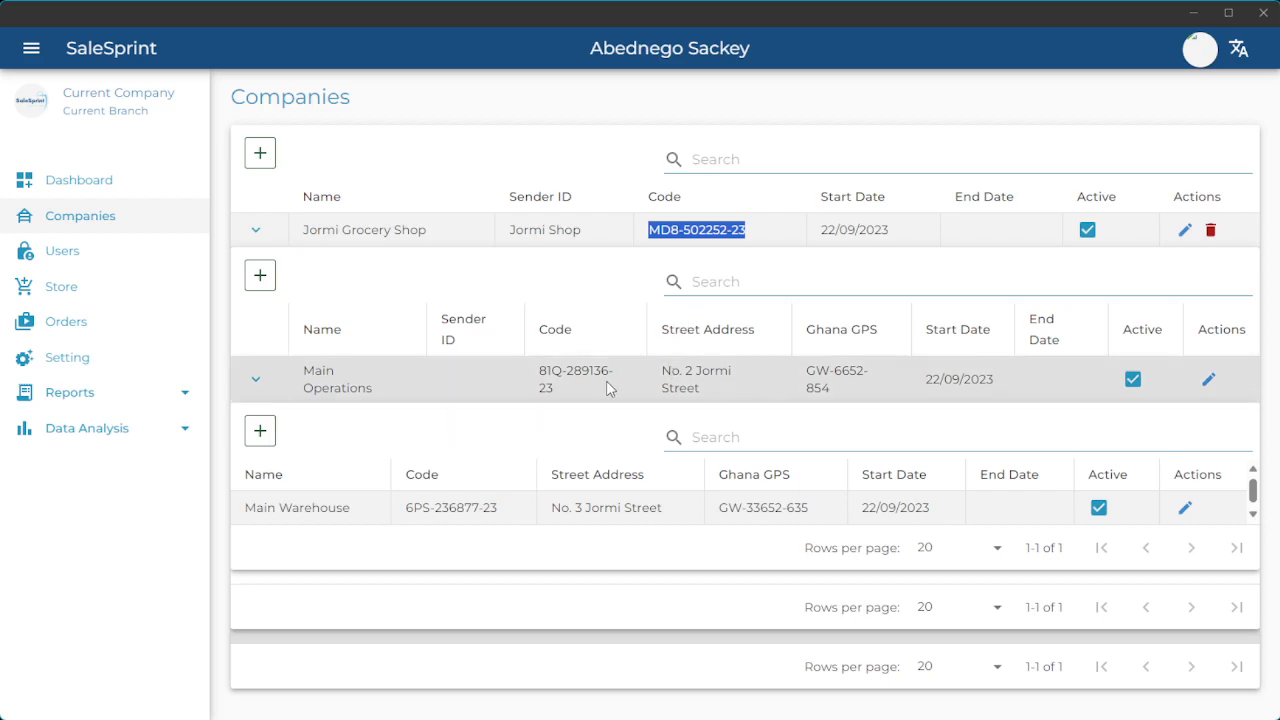
pyautogui.click(541, 371)
pyautogui.moveTo(541, 371); pyautogui.dragTo(565, 386)
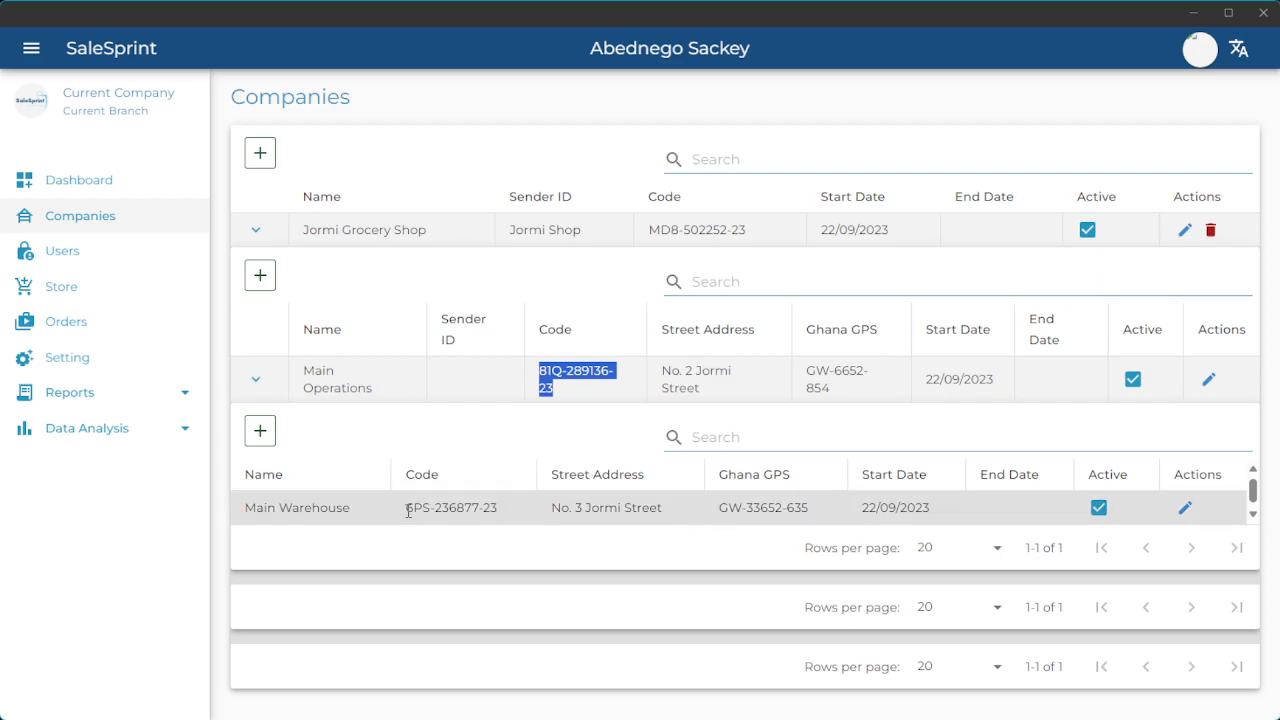
pyautogui.moveTo(407, 508); pyautogui.dragTo(499, 515)
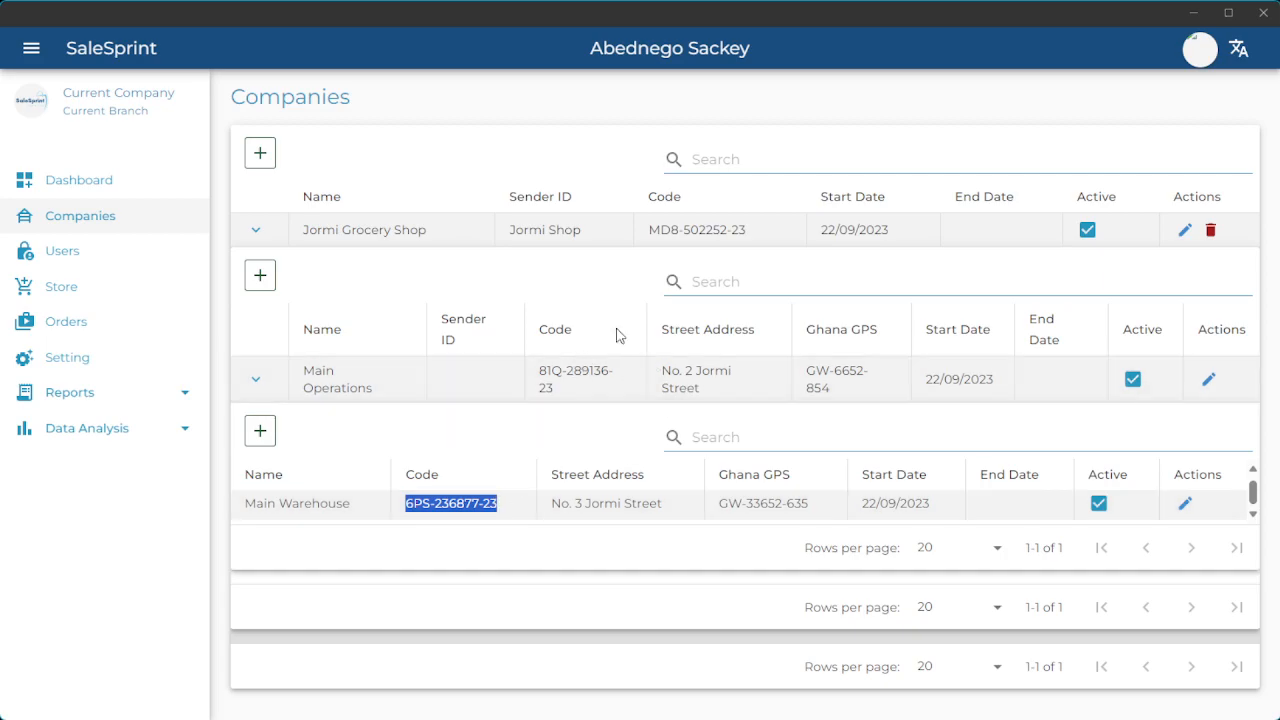
pyautogui.click(453, 503)
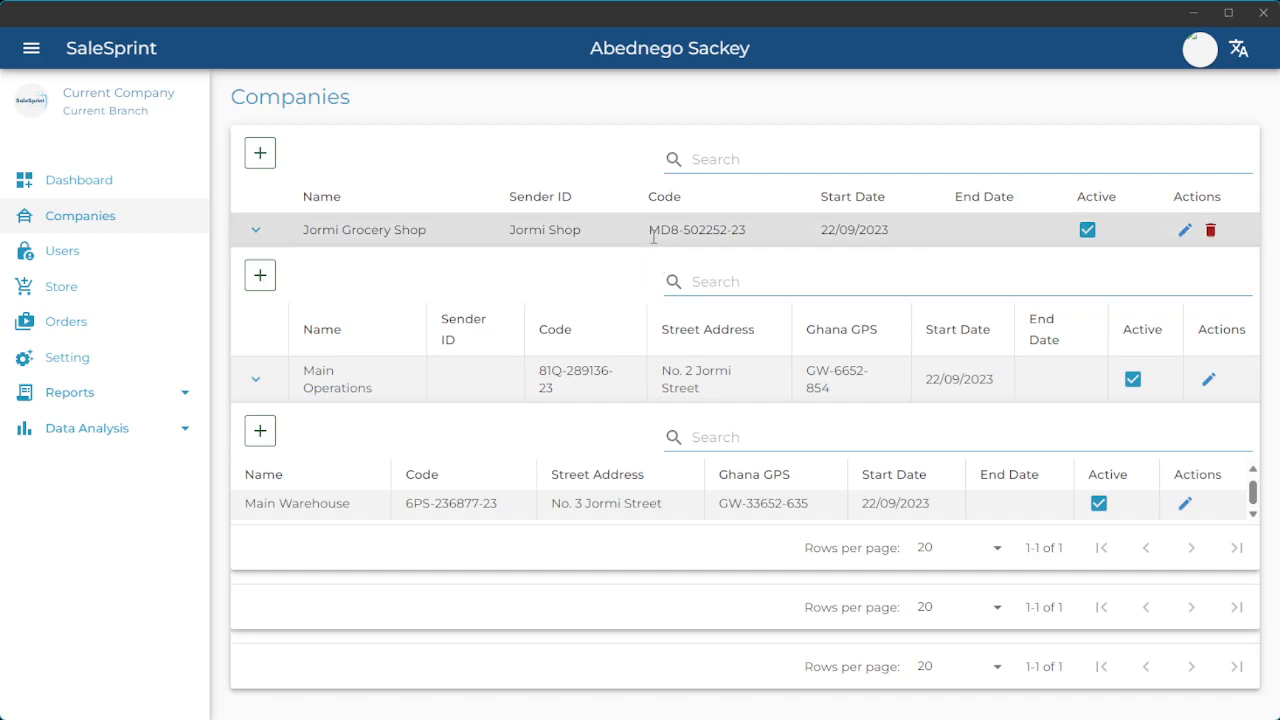
pyautogui.moveTo(650, 232); pyautogui.dragTo(750, 236)
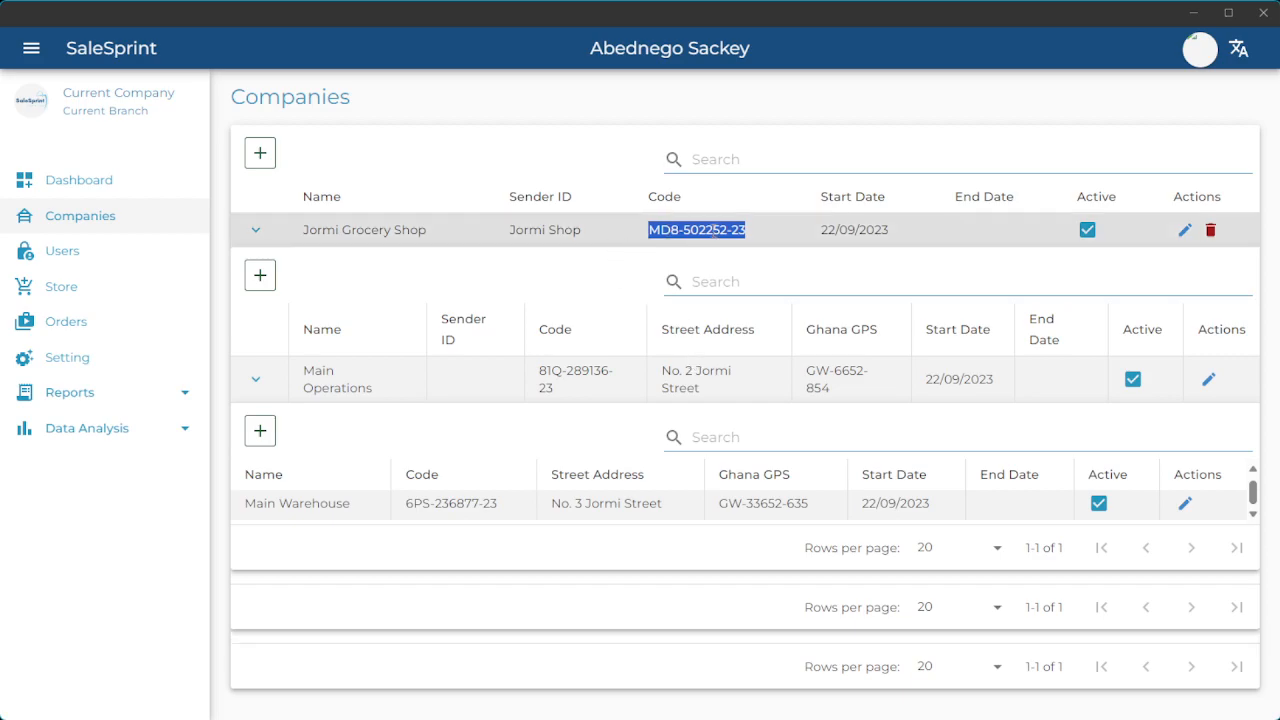
pyautogui.click(715, 231)
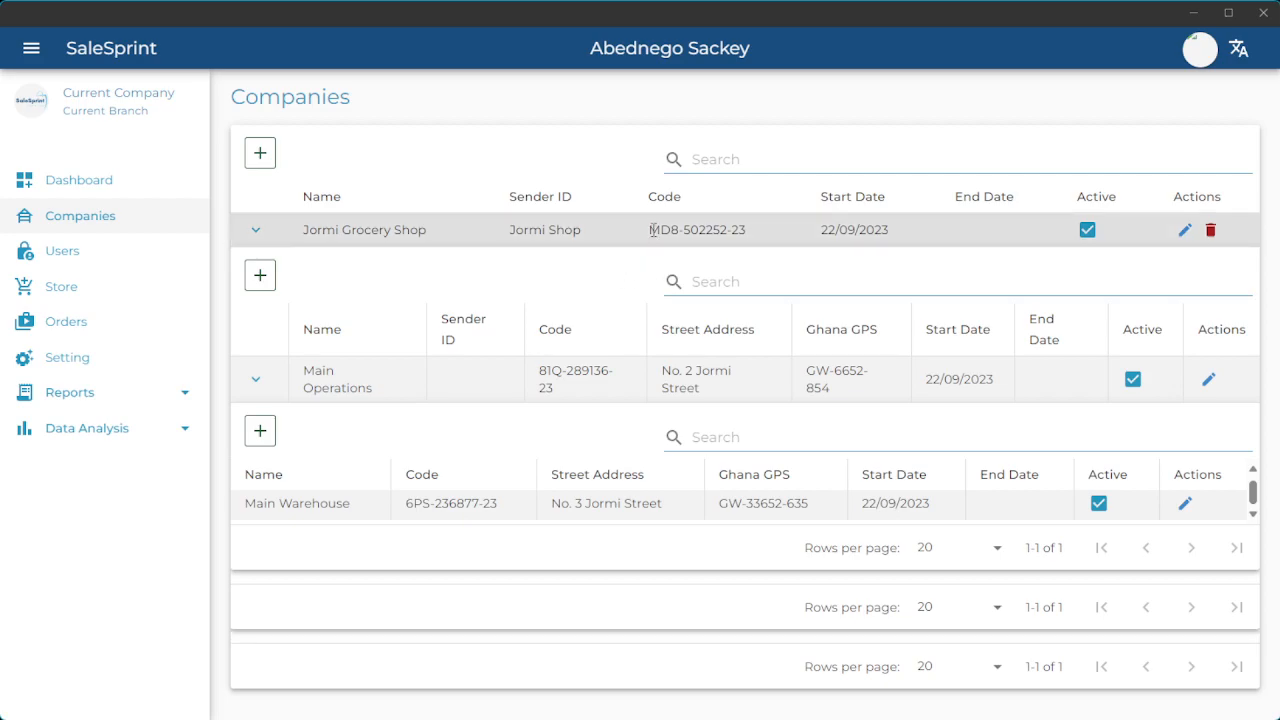
pyautogui.moveTo(650, 230); pyautogui.dragTo(742, 230)
pyautogui.hotkey('ctrl', 'c')
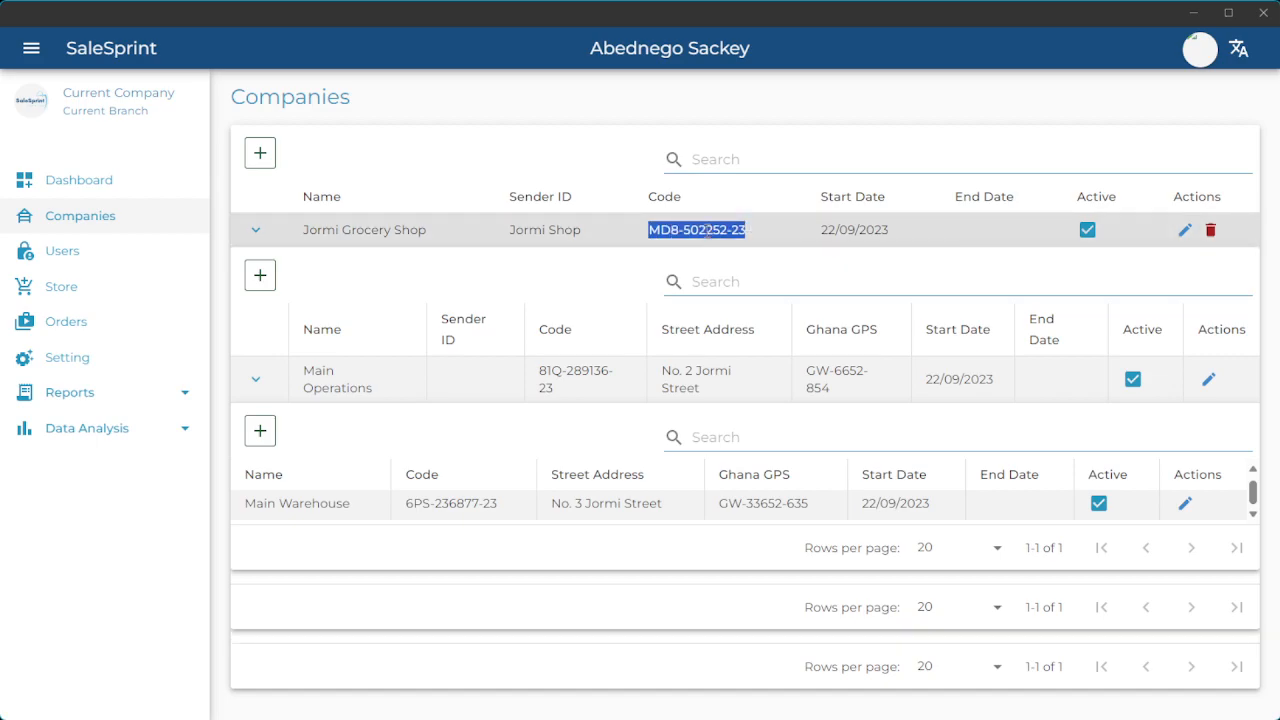
pyautogui.click(543, 372)
pyautogui.moveTo(543, 372); pyautogui.dragTo(562, 392)
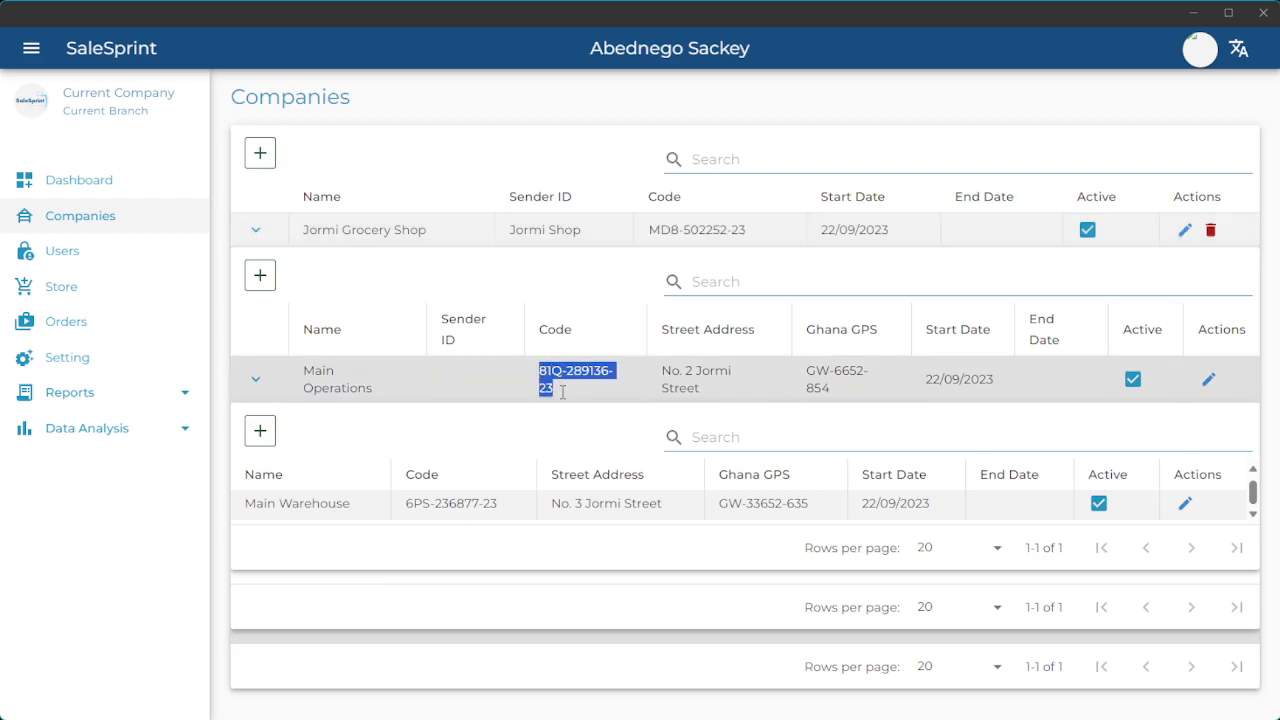
pyautogui.moveTo(408, 503); pyautogui.dragTo(510, 508)
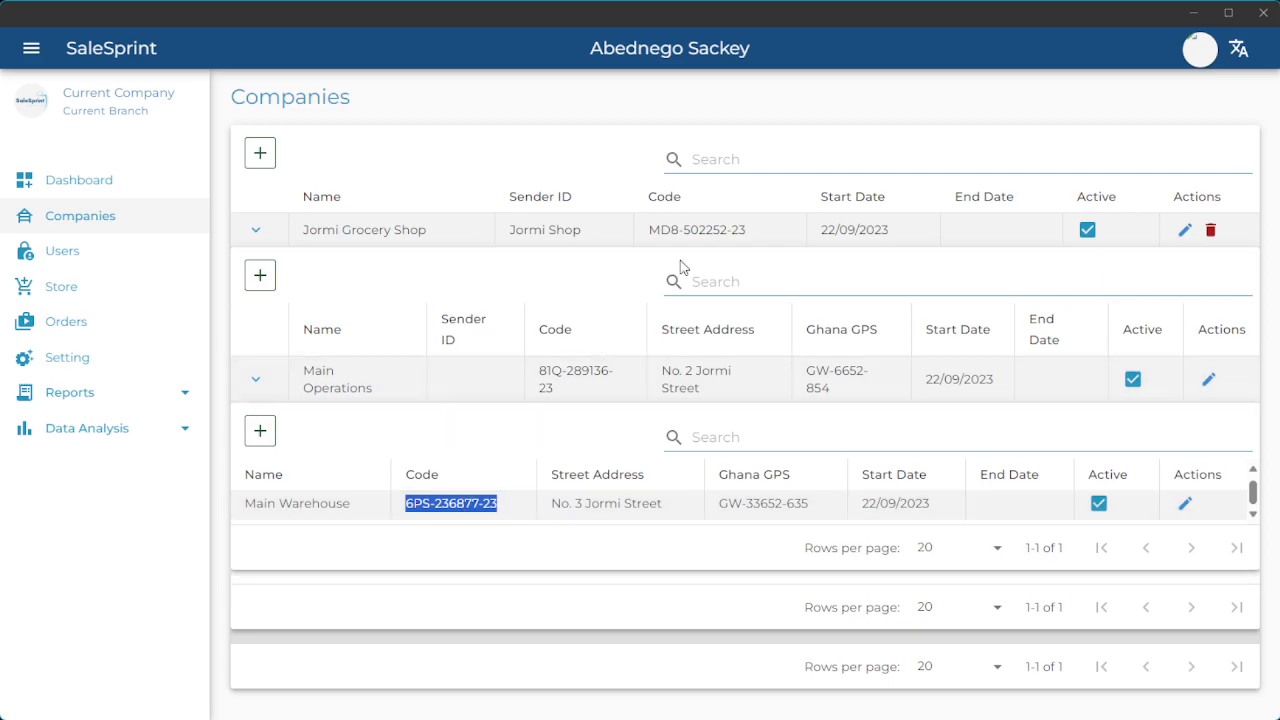
pyautogui.moveTo(651, 230); pyautogui.dragTo(750, 230)
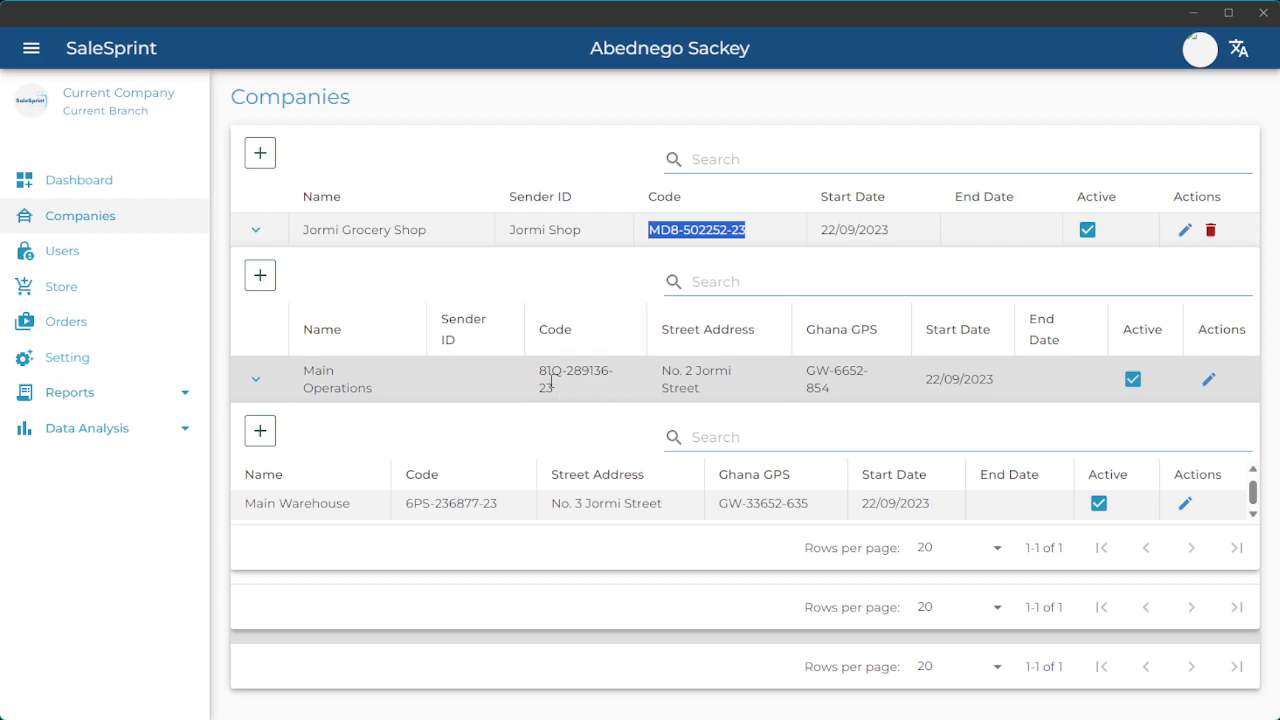
pyautogui.moveTo(541, 376); pyautogui.dragTo(559, 389)
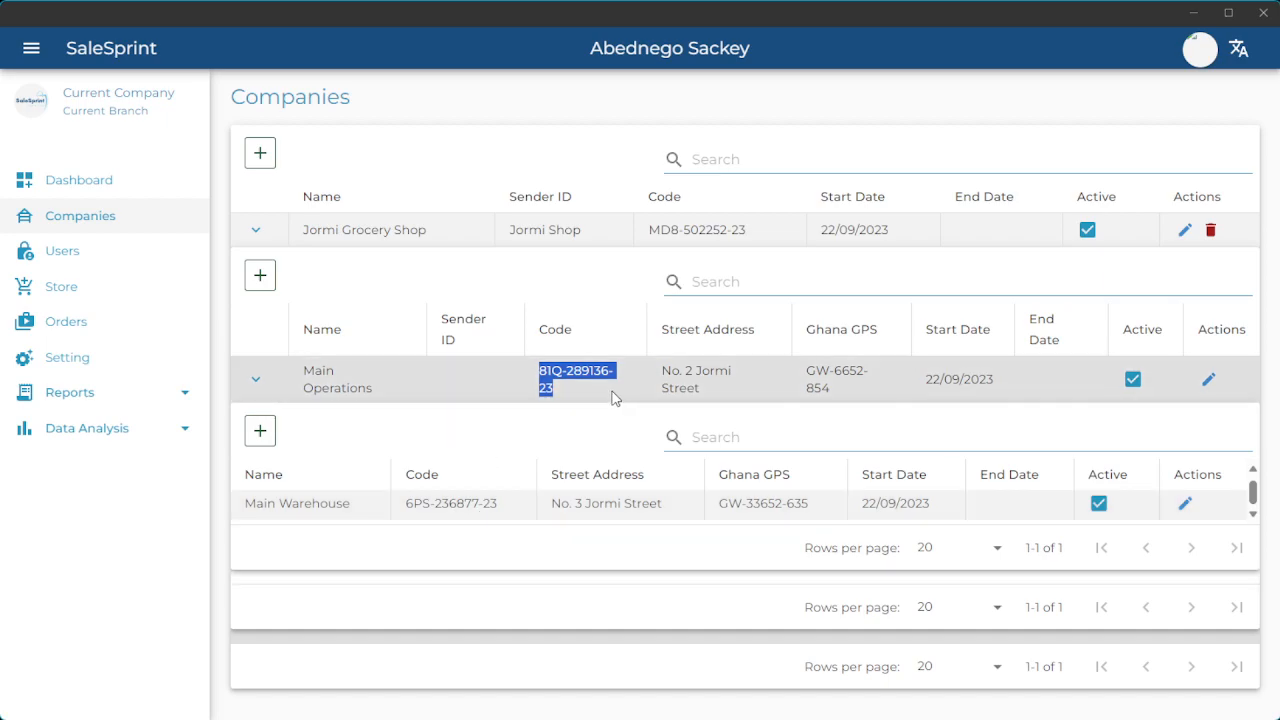
pyautogui.click(576, 370)
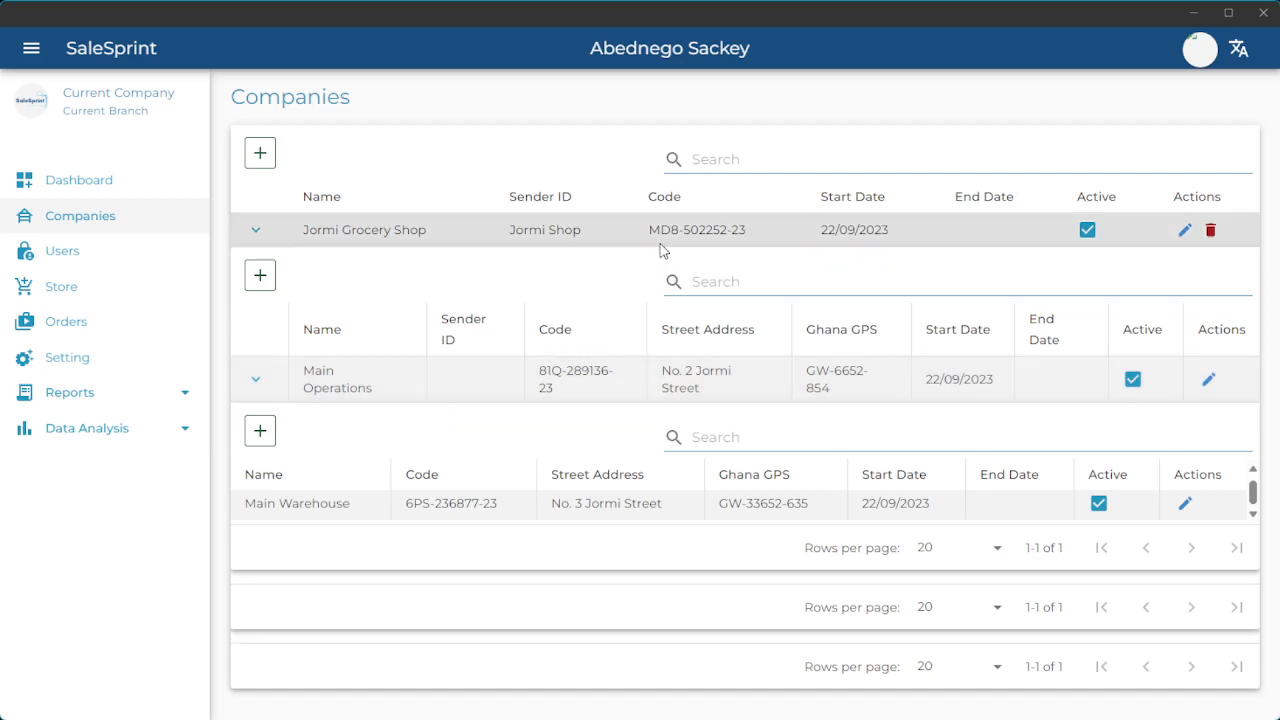
pyautogui.moveTo(650, 230); pyautogui.dragTo(749, 231)
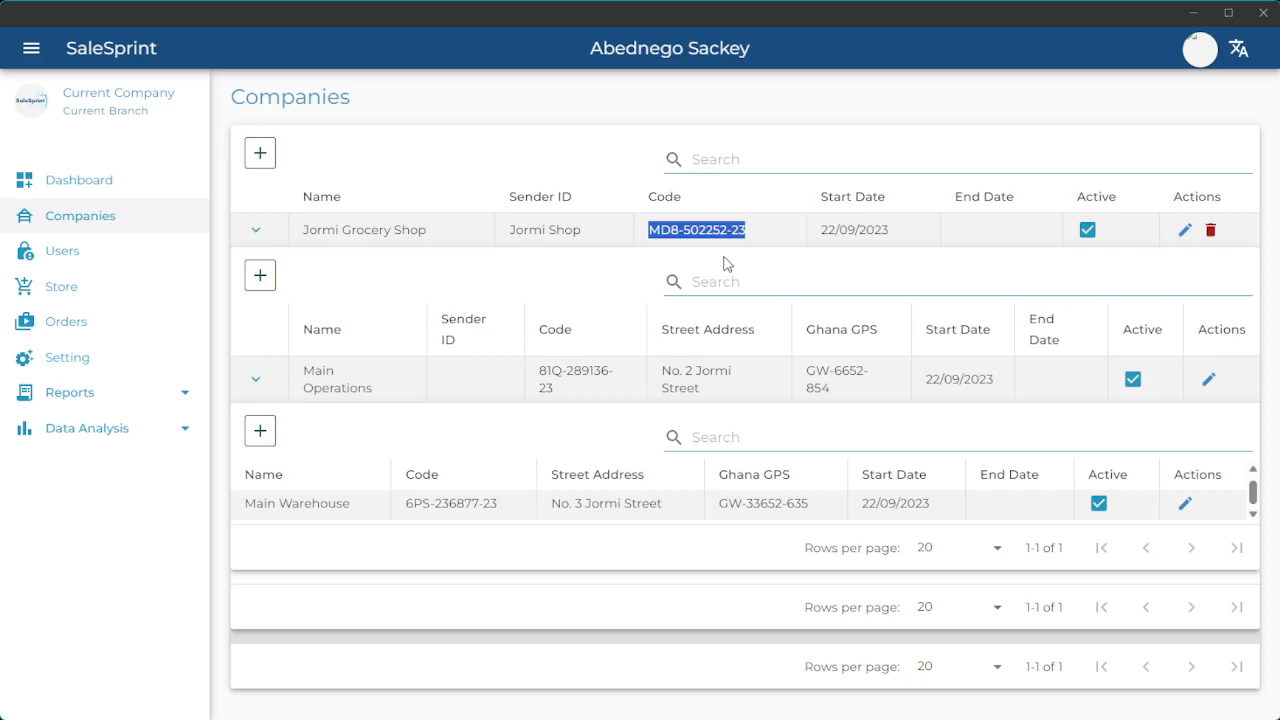
pyautogui.click(1194, 62)
pyautogui.click(1137, 193)
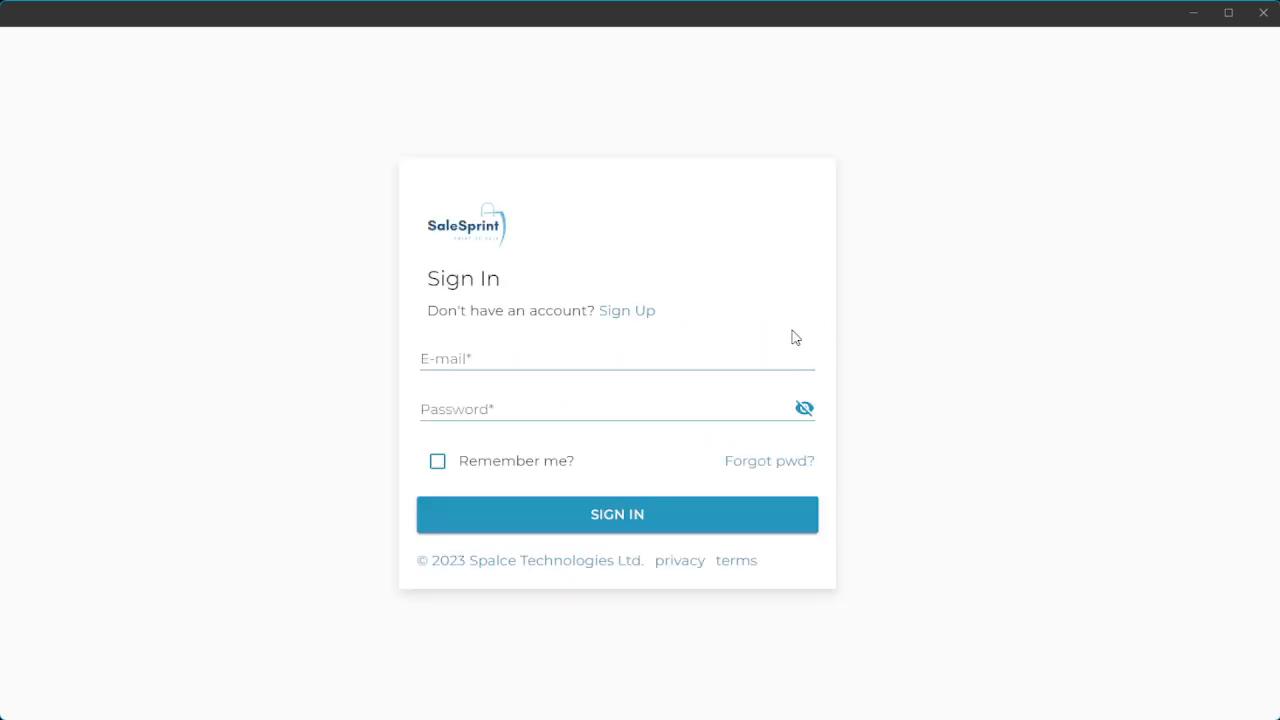
pyautogui.click(640, 322)
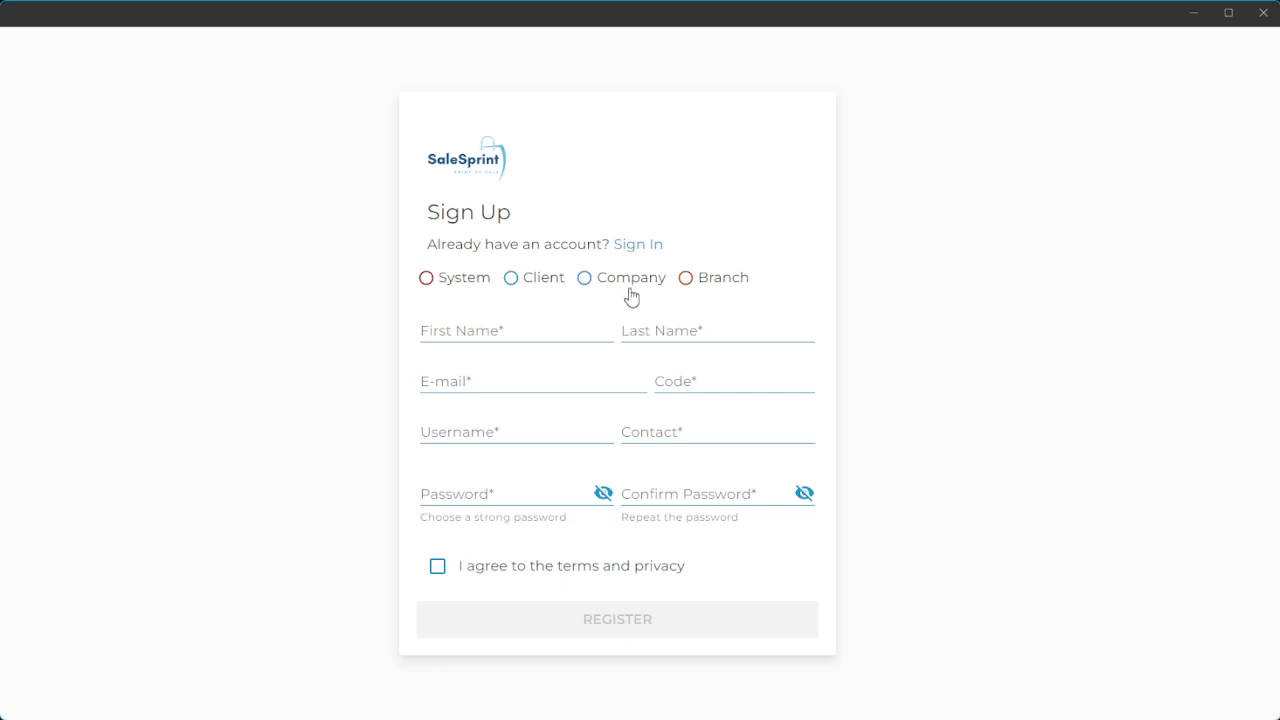
pyautogui.click(627, 282)
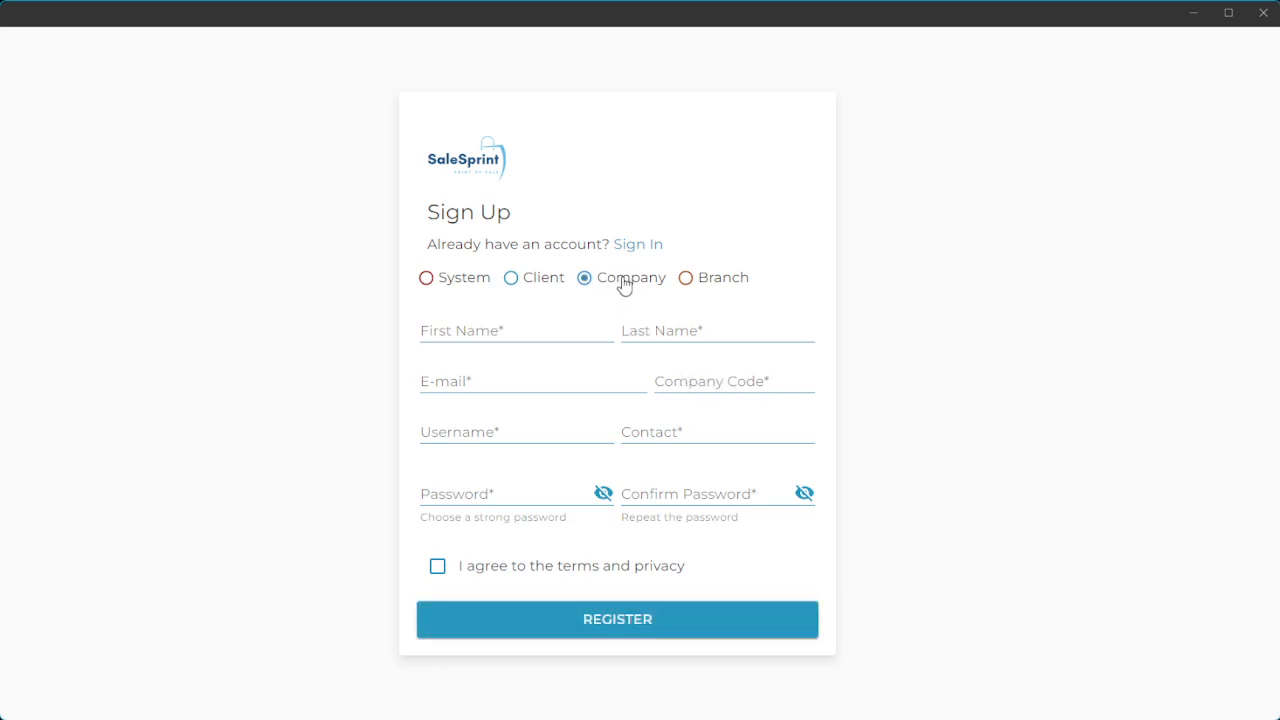
pyautogui.click(677, 383)
pyautogui.hotkey('ctrl', 'v')
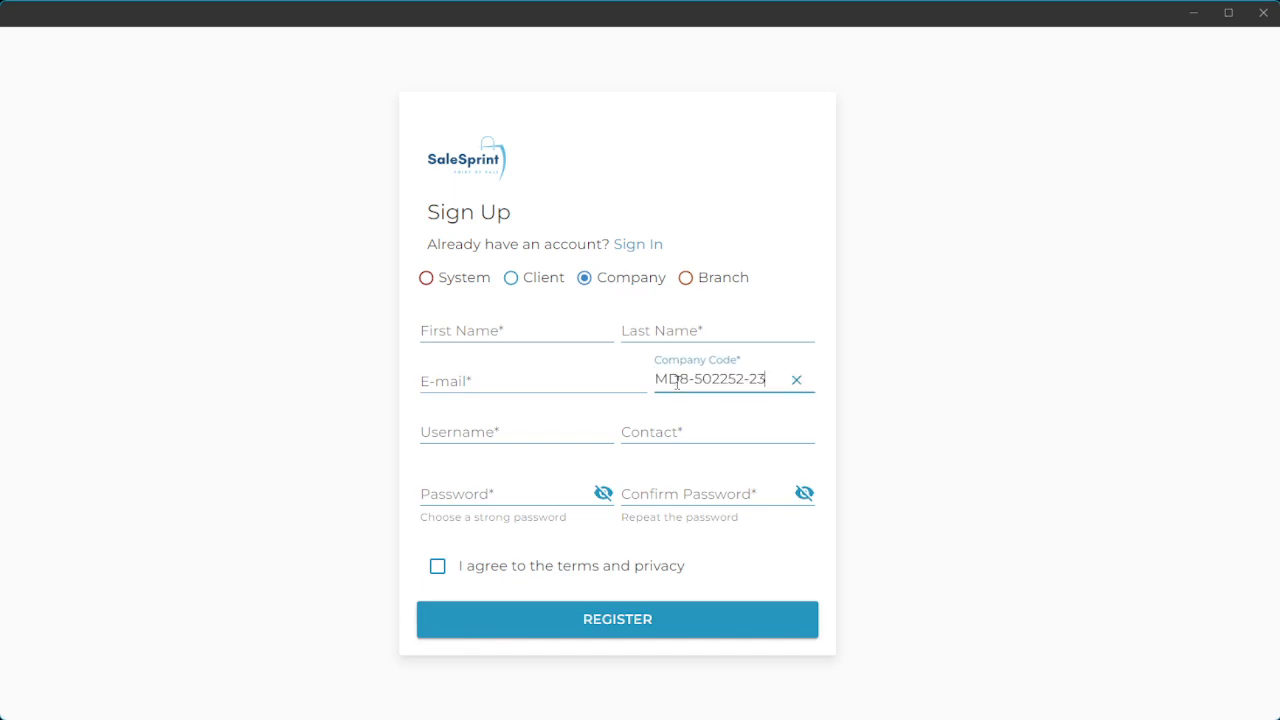
pyautogui.click(549, 327)
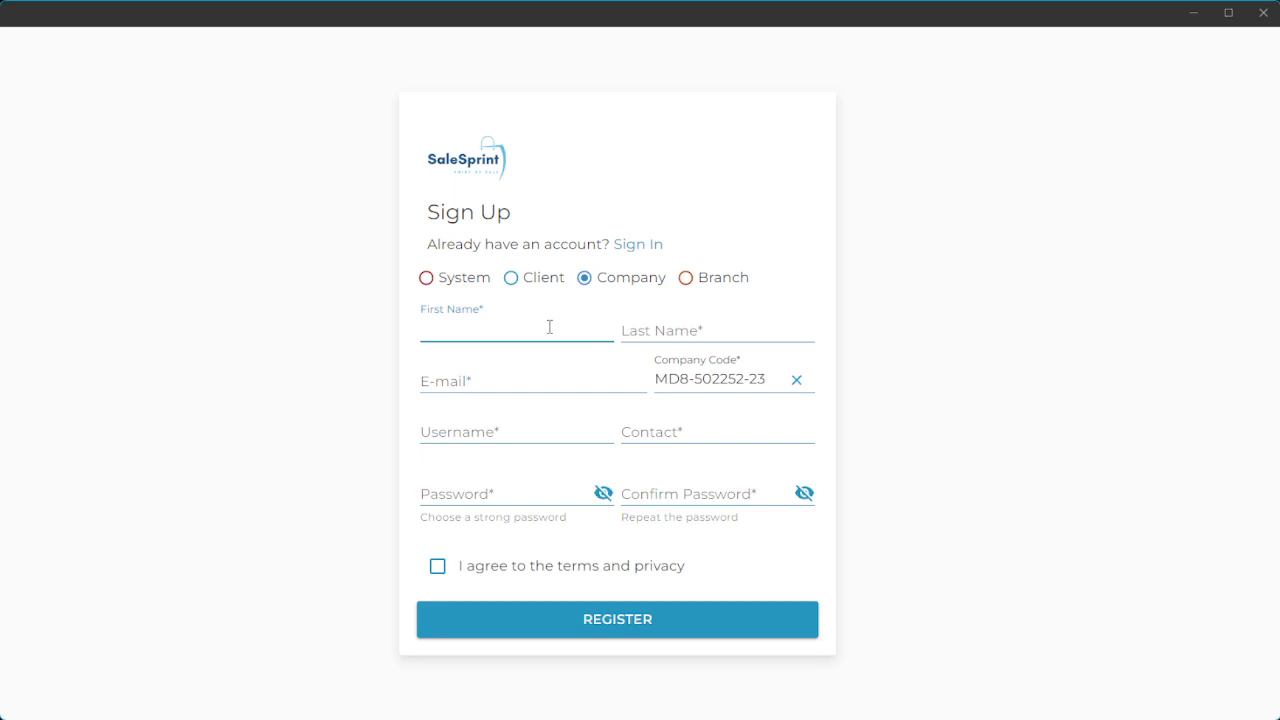
# Enter first name 'Company', last name 'User Setup' and the new user's e-mail address.
pyautogui.write('Company')
pyautogui.press('Tab')
pyautogui.write('User Setup')
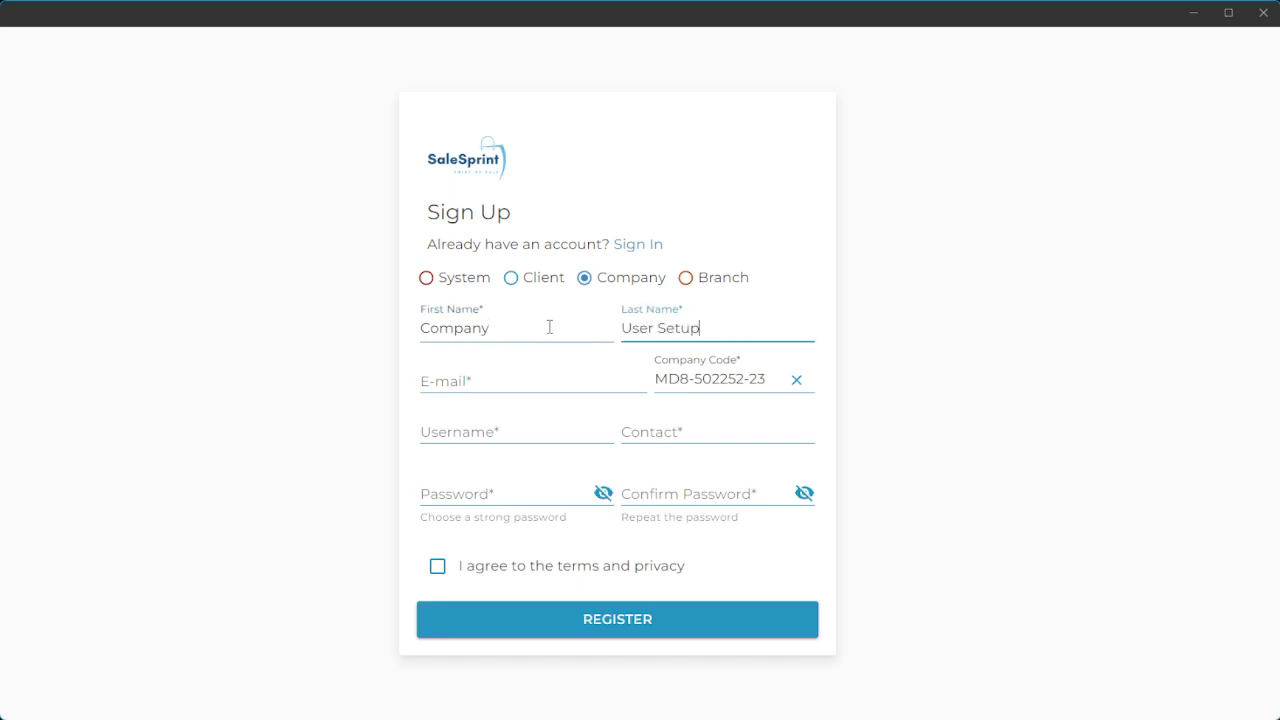
pyautogui.click(481, 386)
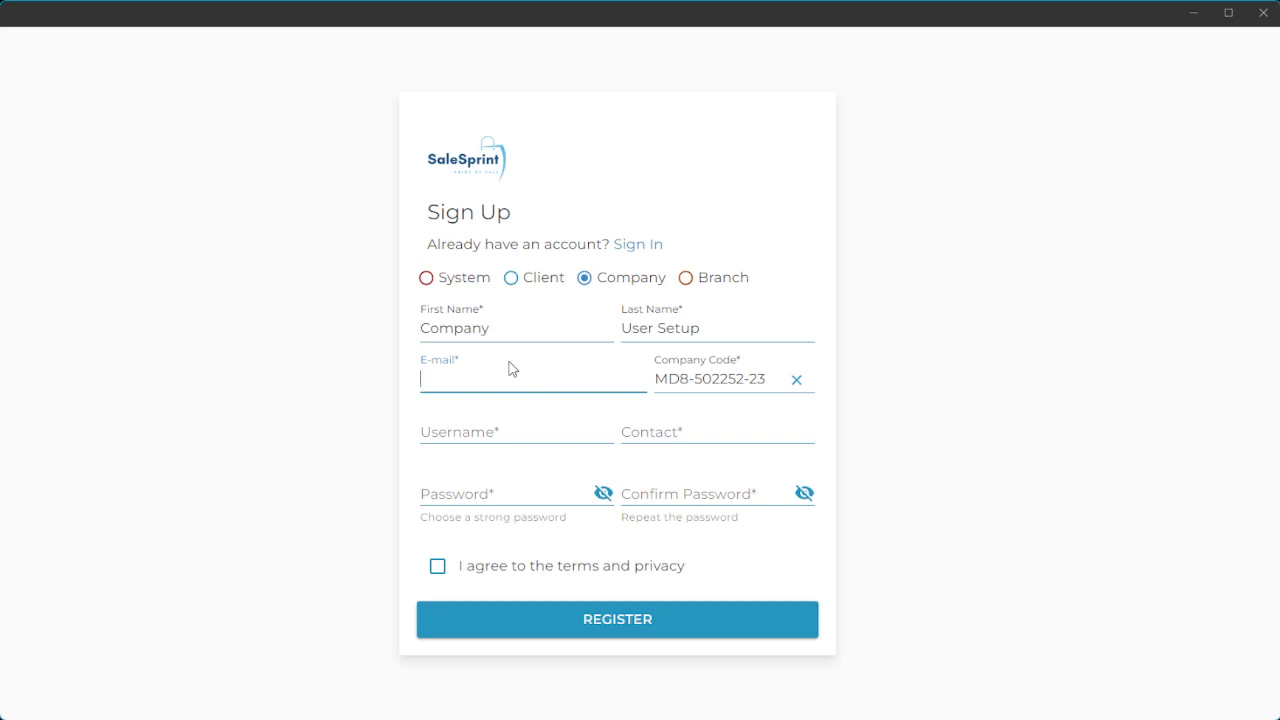
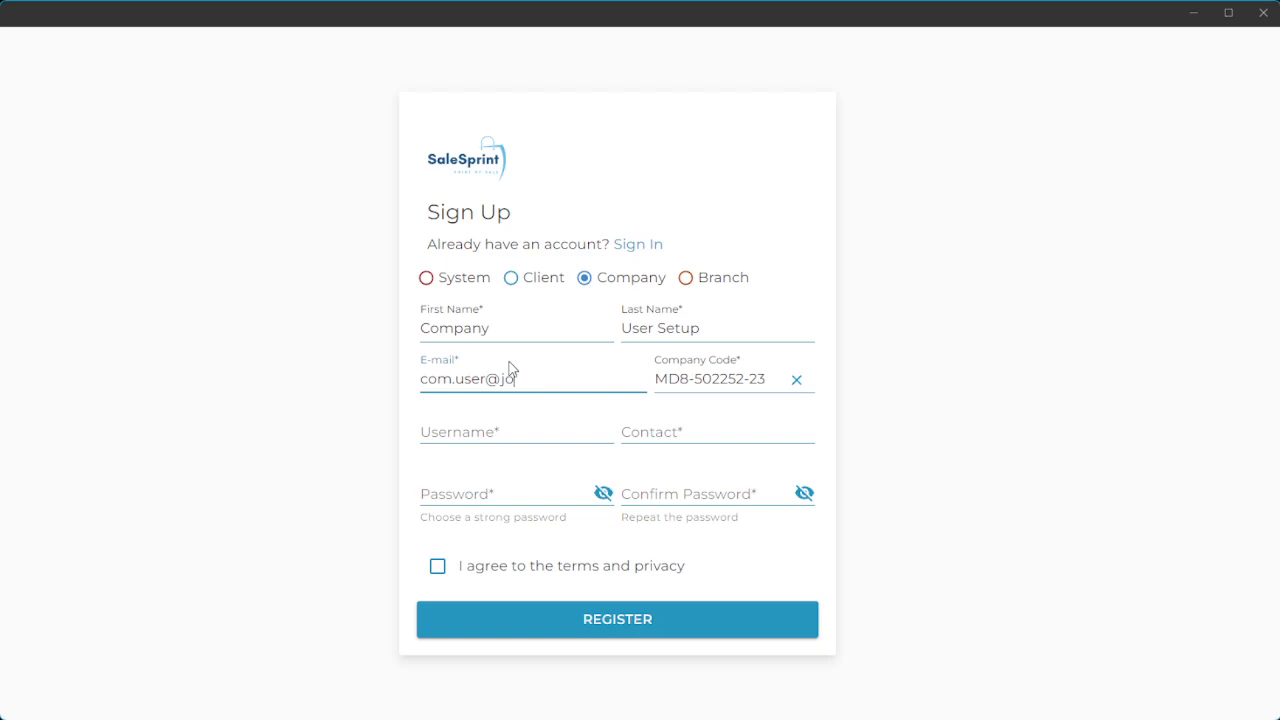
# Set the username to 'JormiCompany', correcting the typing mistakes.
pyautogui.click(516, 425)
pyautogui.write('Company')
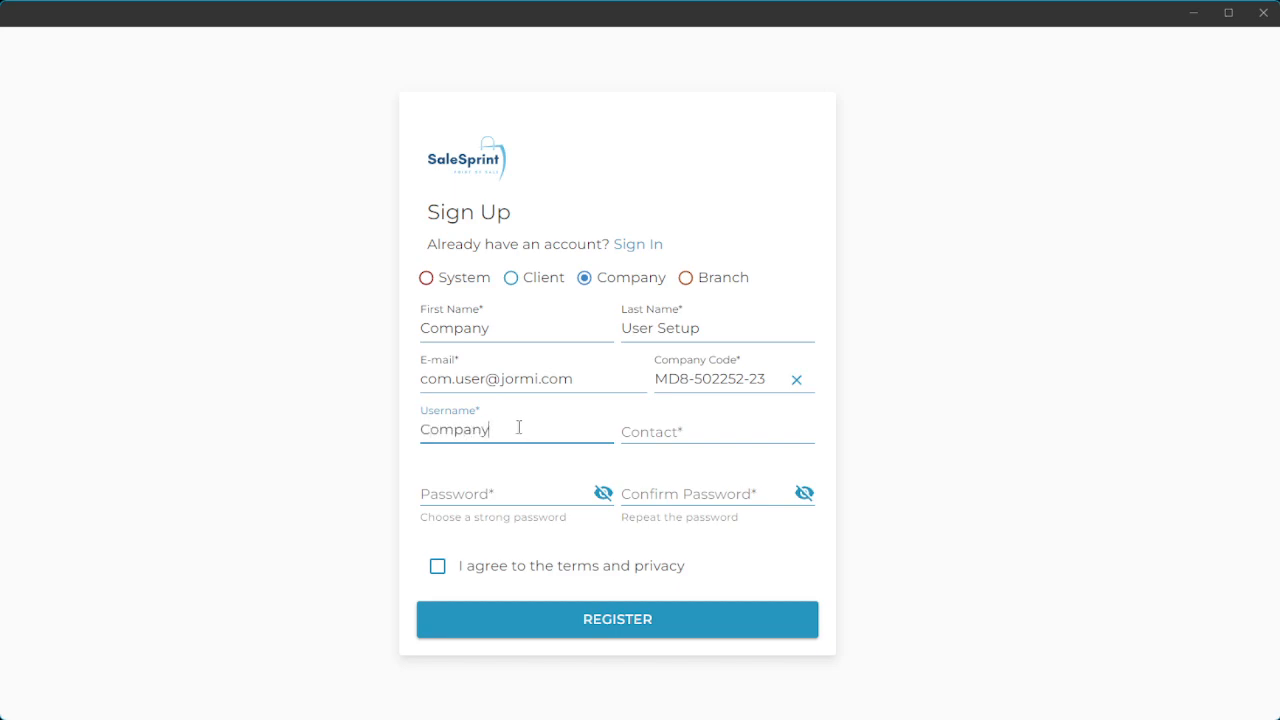
pyautogui.press('BackSpace')
pyautogui.press('BackSpace')
pyautogui.press('BackSpace')
pyautogui.press('BackSpace')
pyautogui.press('BackSpace')
pyautogui.press('BackSpace')
pyautogui.press('BackSpace')
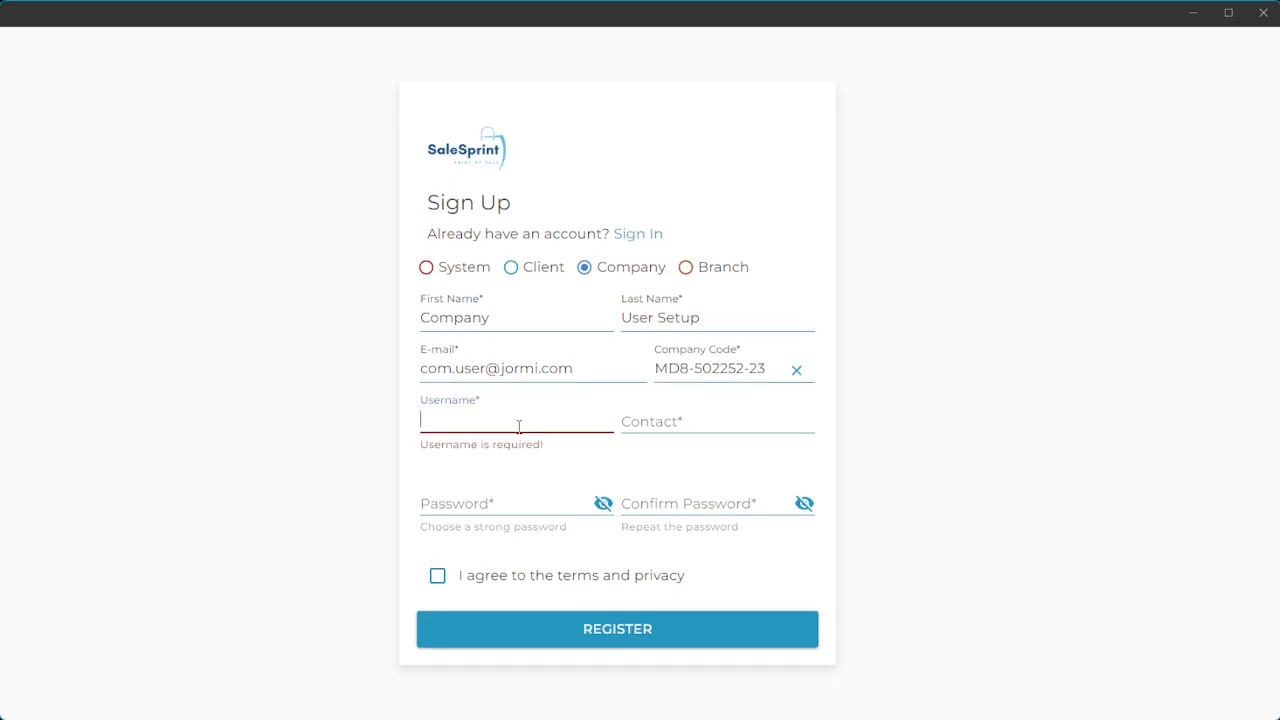
pyautogui.write('Jro')
pyautogui.press('BackSpace')
pyautogui.press('BackSpace')
pyautogui.write('or')
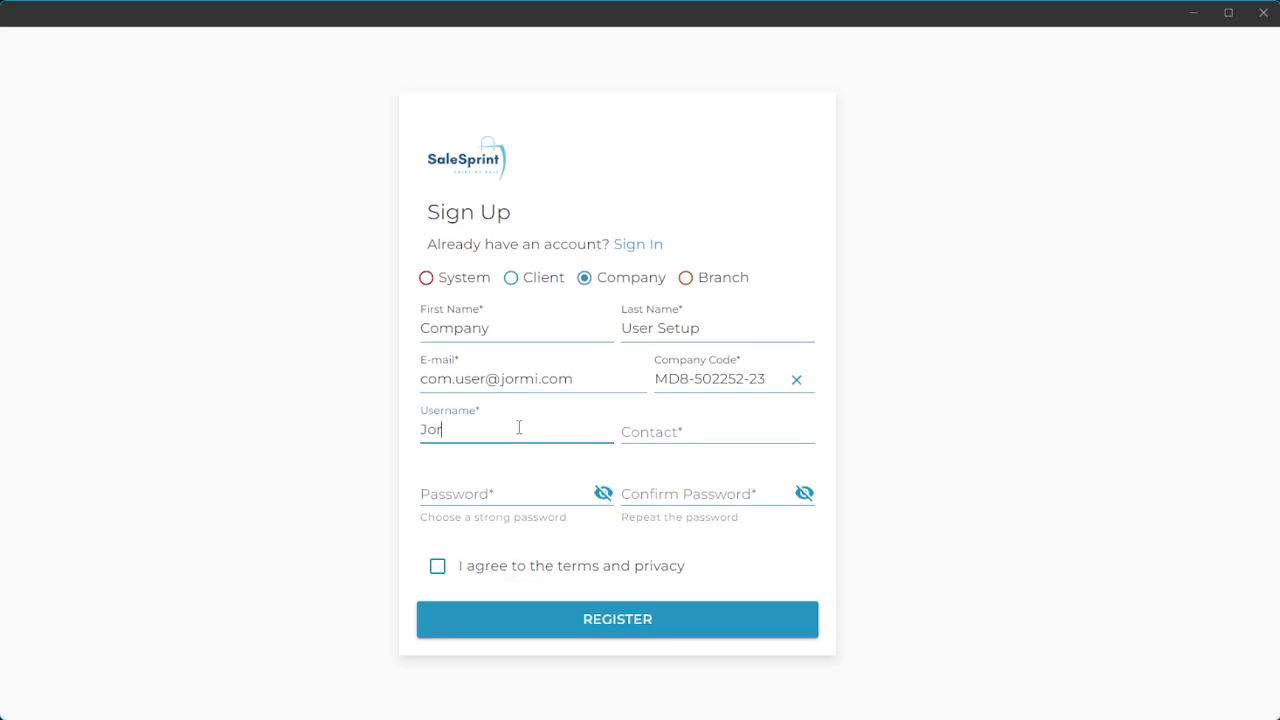
pyautogui.press('BackSpace')
pyautogui.press('BackSpace')
pyautogui.write('ormiCompany')
# Enter the contact phone number, an account password and its confirmation.
pyautogui.click(659, 431)
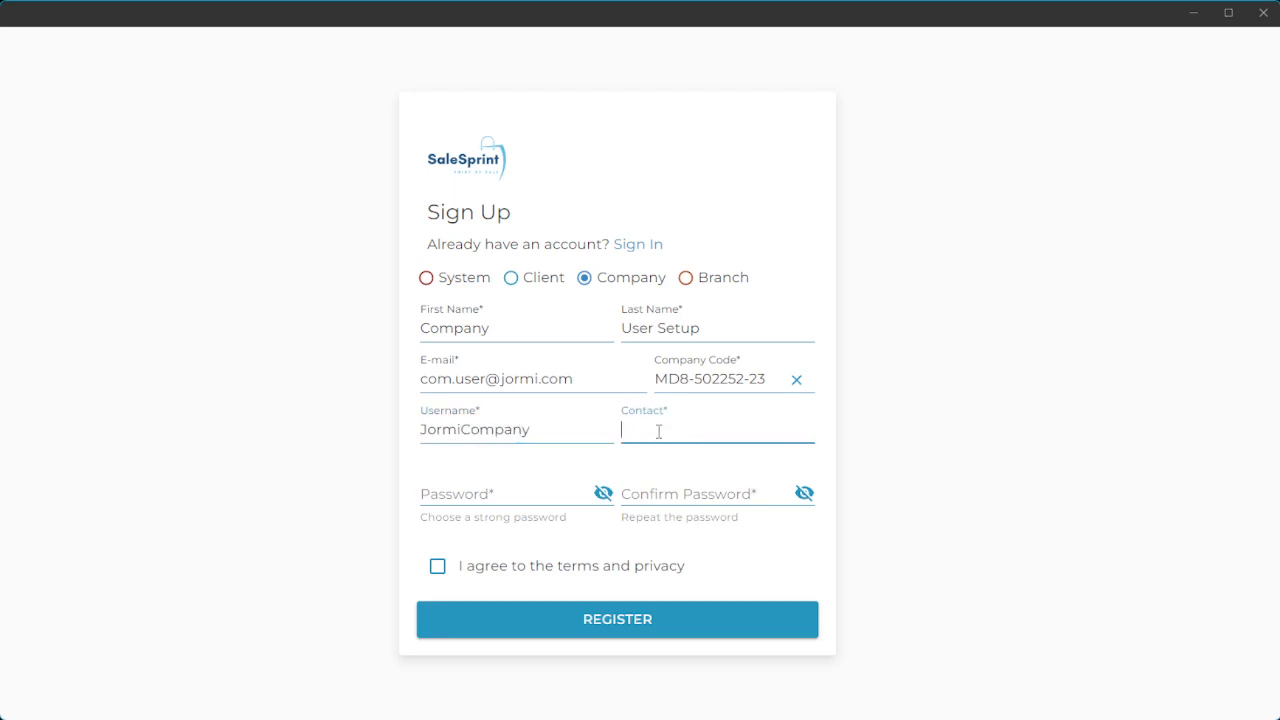
pyautogui.click(545, 491)
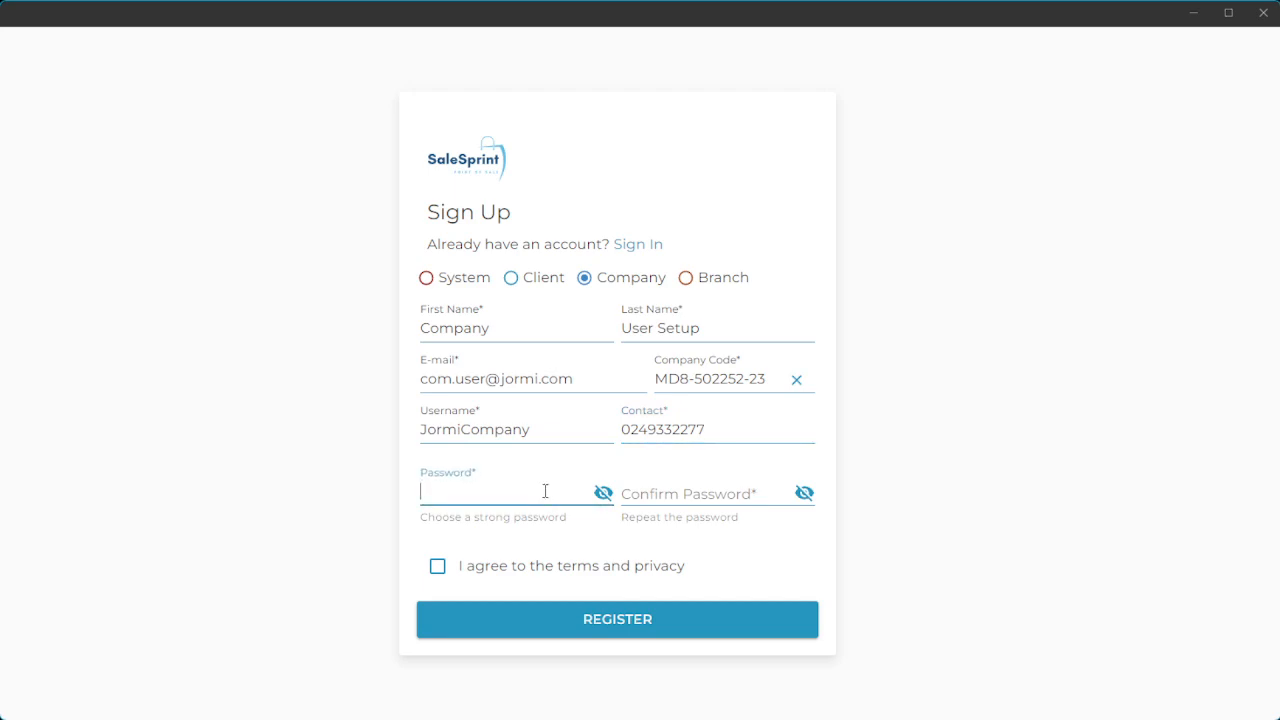
pyautogui.write('••••••••')
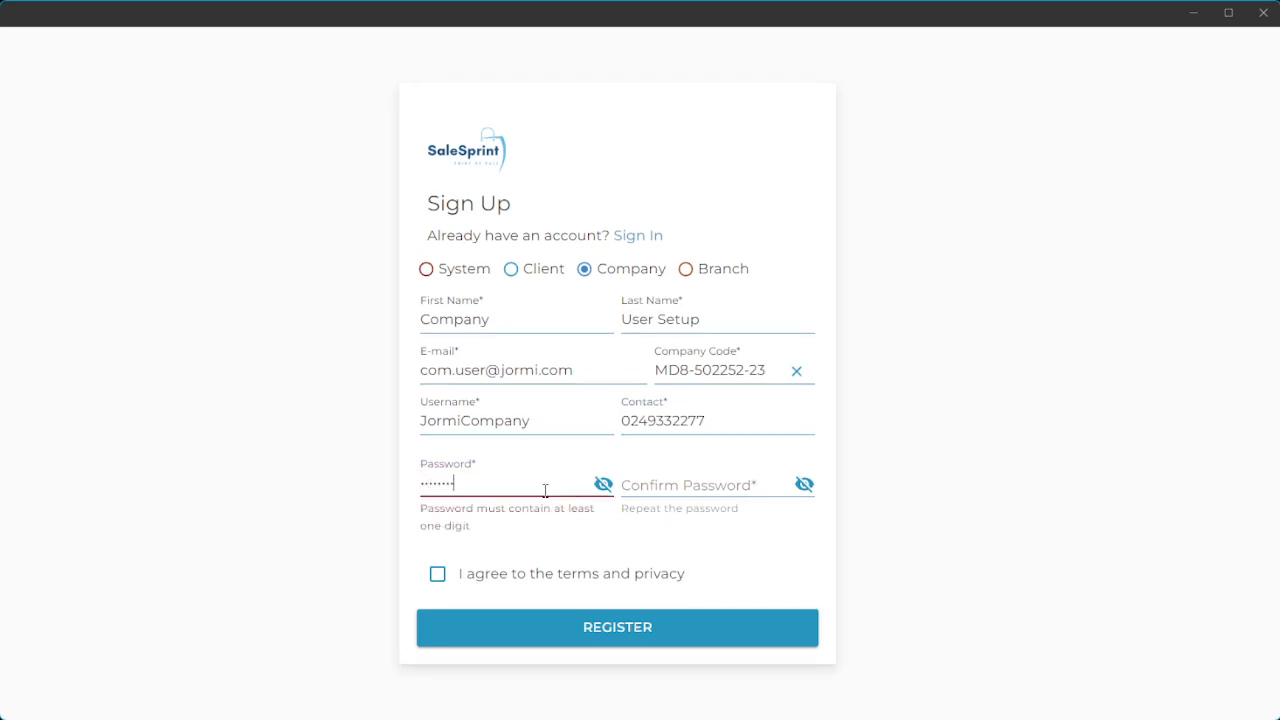
pyautogui.write('•')
pyautogui.click(676, 494)
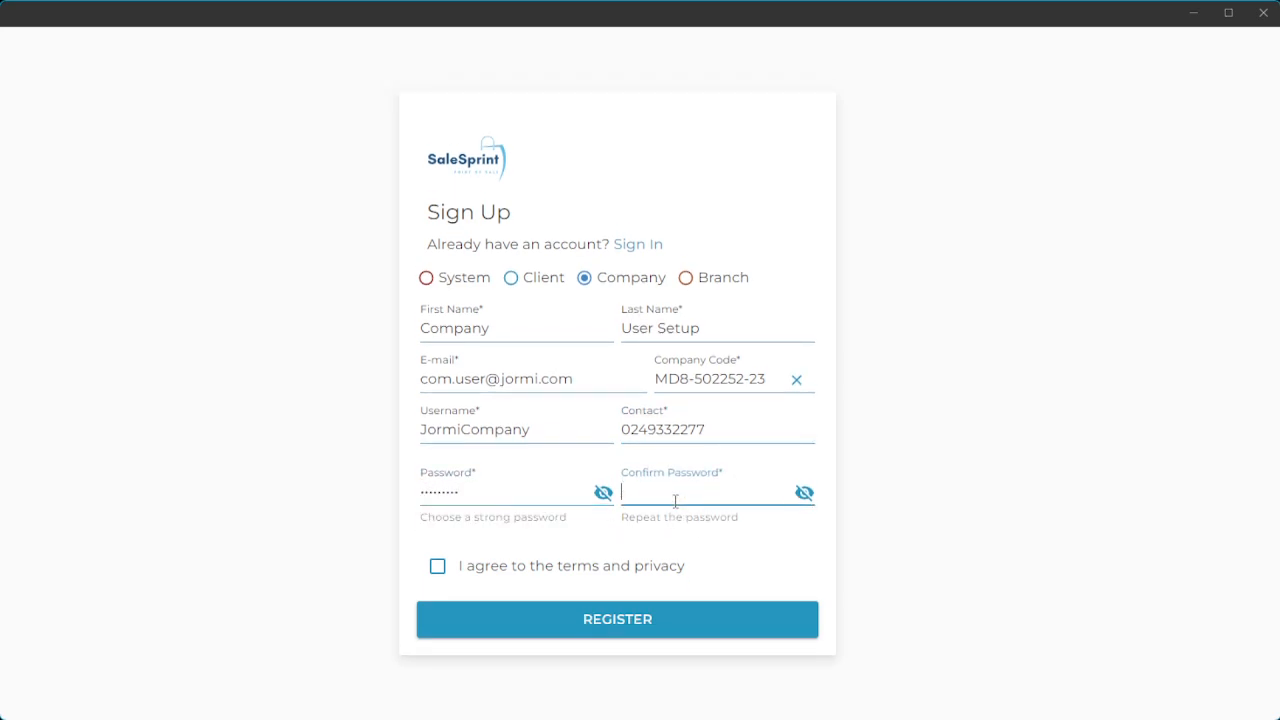
pyautogui.write('••••••••')
# Fix the password confirmation, accept the terms and privacy, and select the code's last digit.
pyautogui.moveTo(651, 491); pyautogui.dragTo(603, 491)
pyautogui.write('•••••••••')
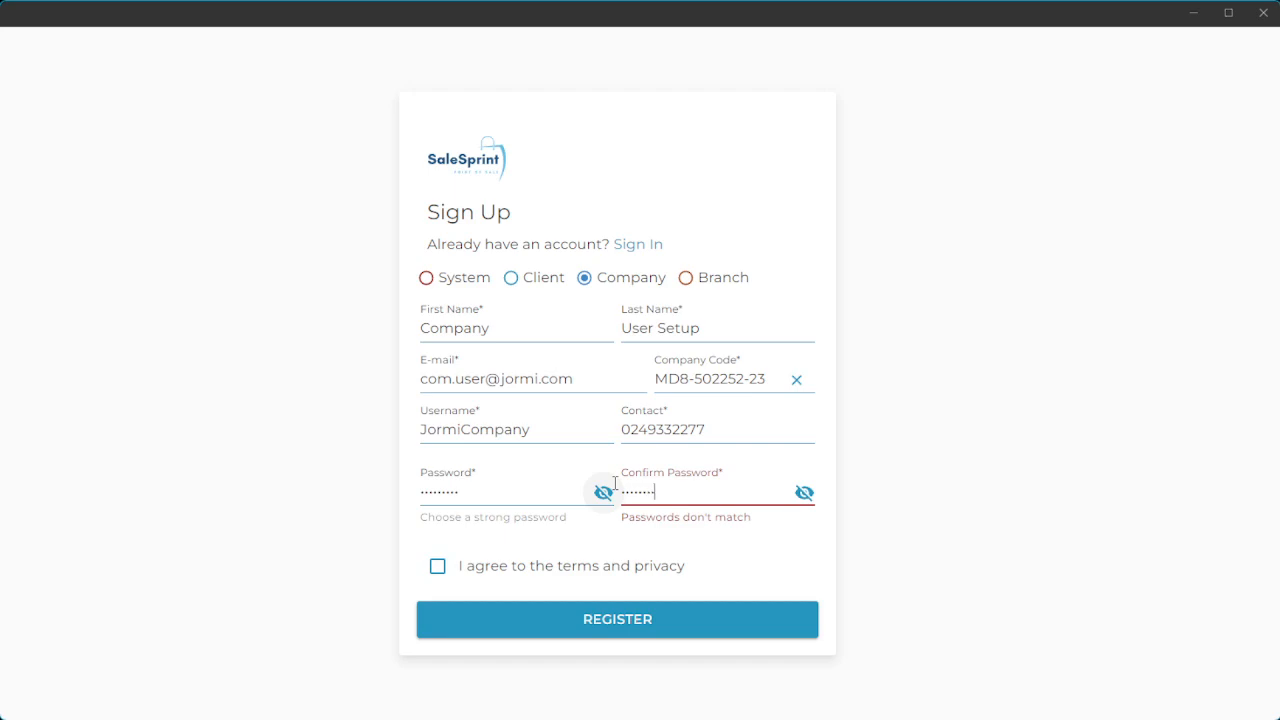
pyautogui.click(519, 574)
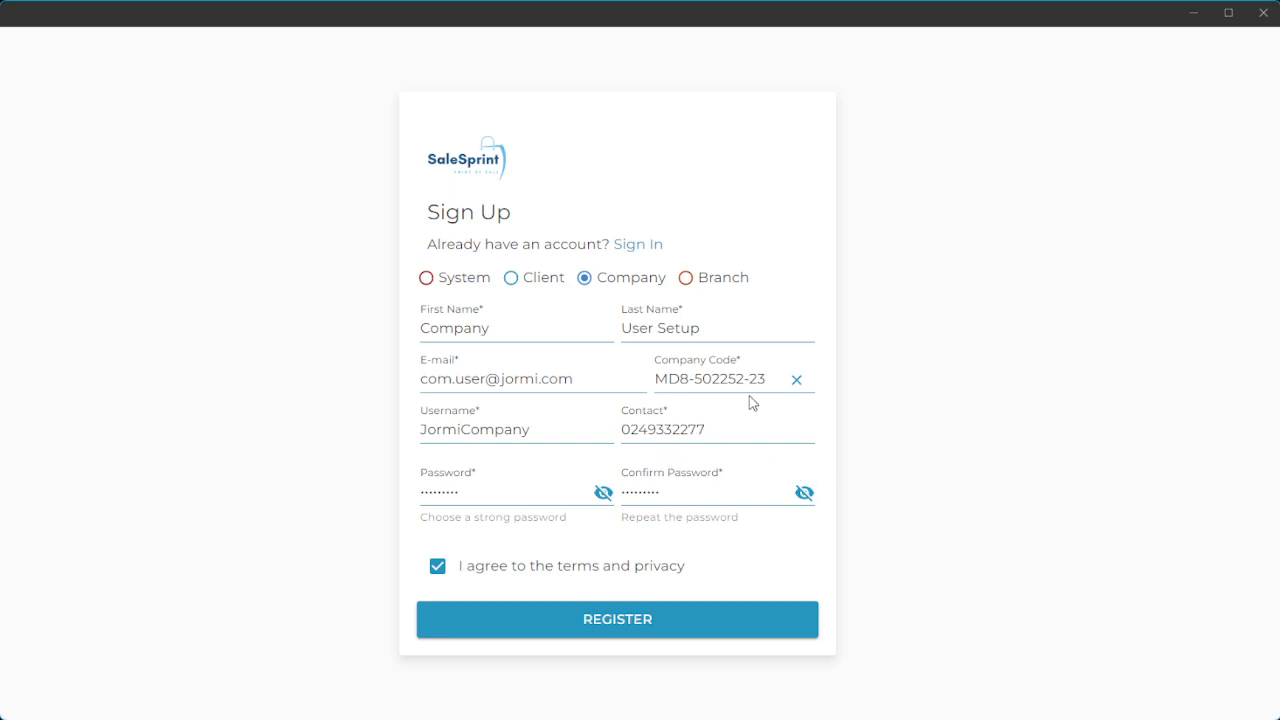
pyautogui.moveTo(759, 379); pyautogui.dragTo(769, 378)
pyautogui.write('2')
pyautogui.click(738, 626)
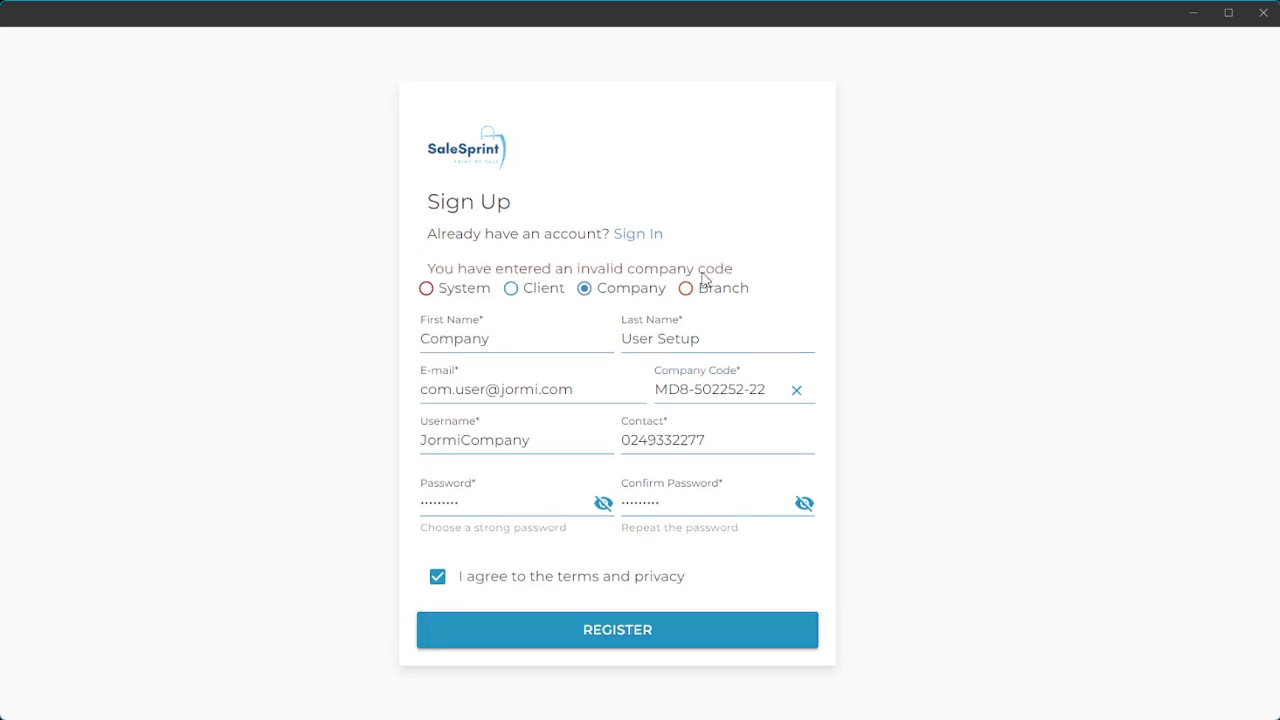
pyautogui.click(760, 389)
pyautogui.moveTo(760, 389); pyautogui.dragTo(767, 389)
pyautogui.write('3')
# Try registering as a Branch user, then switch back to Company and register successfully.
pyautogui.click(705, 290)
pyautogui.click(682, 645)
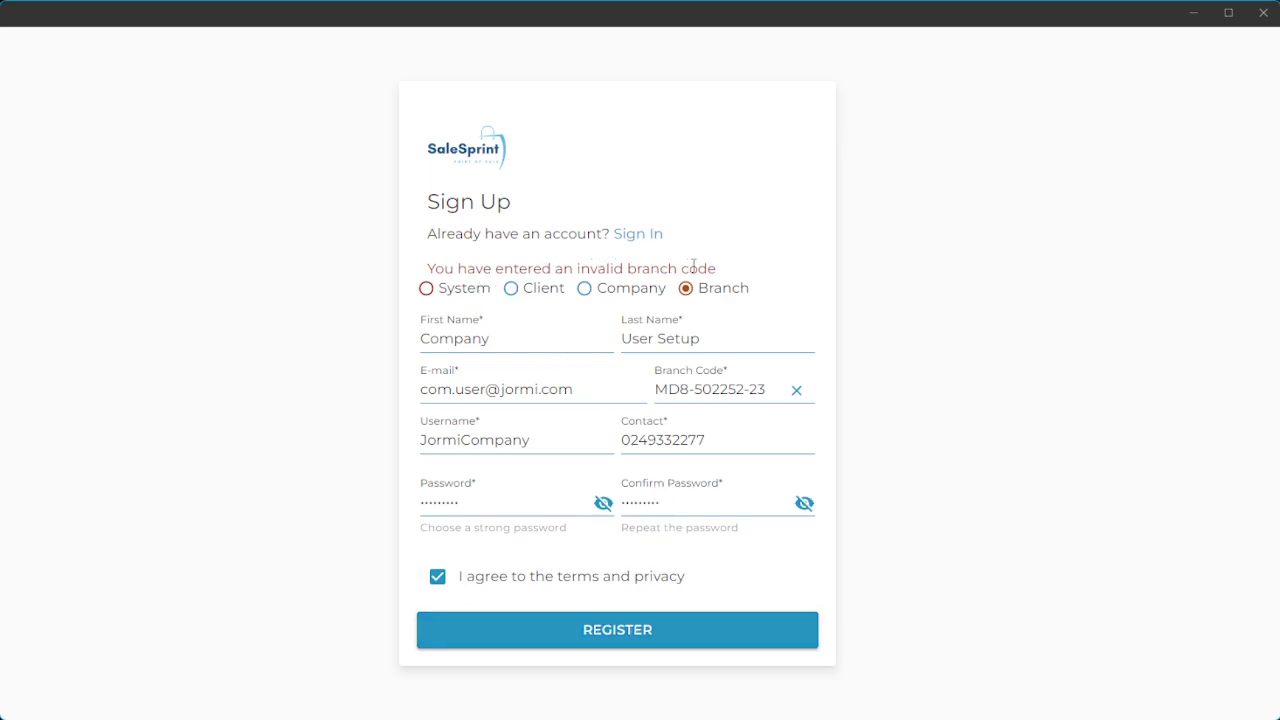
pyautogui.click(774, 388)
pyautogui.moveTo(774, 388); pyautogui.dragTo(625, 388)
pyautogui.click(702, 388)
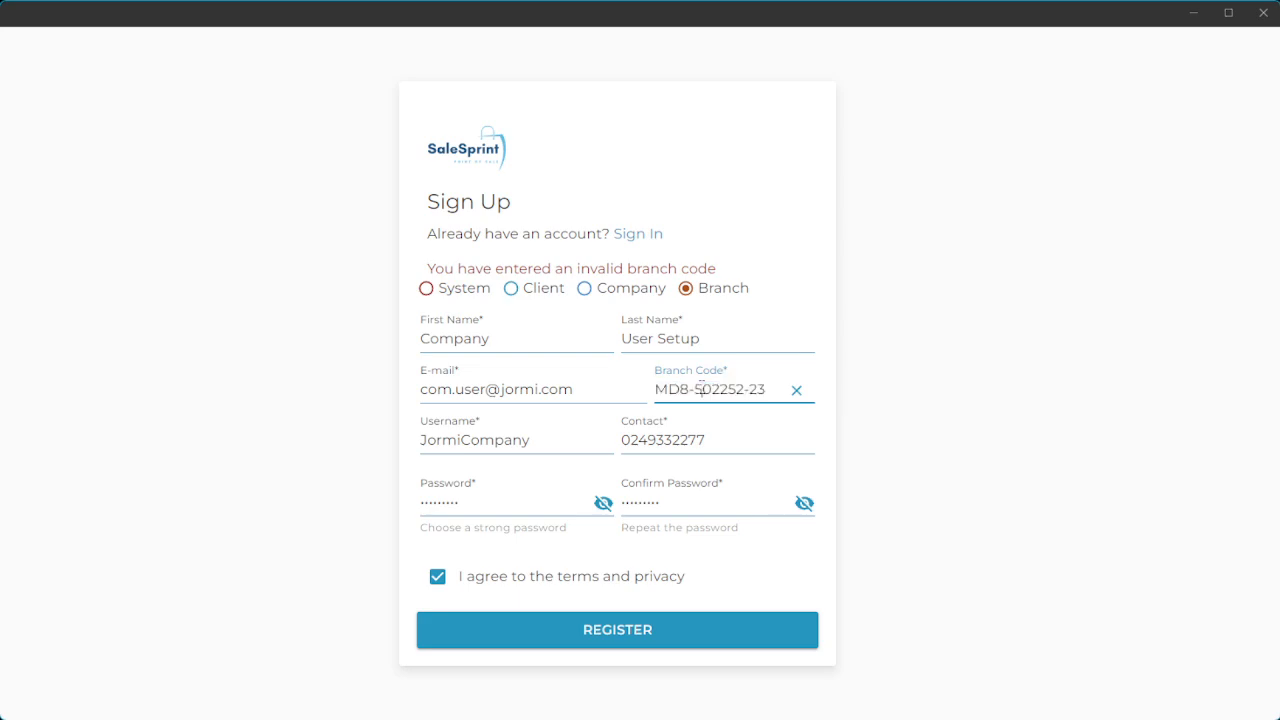
pyautogui.click(625, 289)
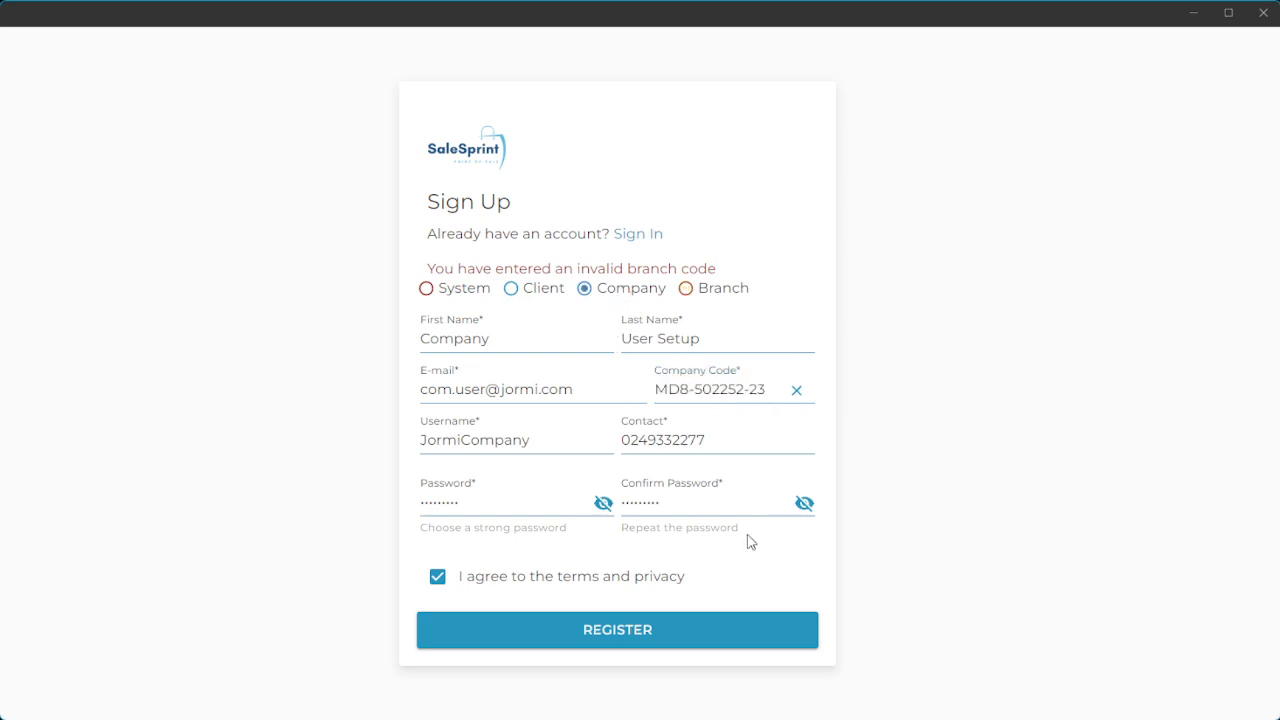
pyautogui.click(664, 634)
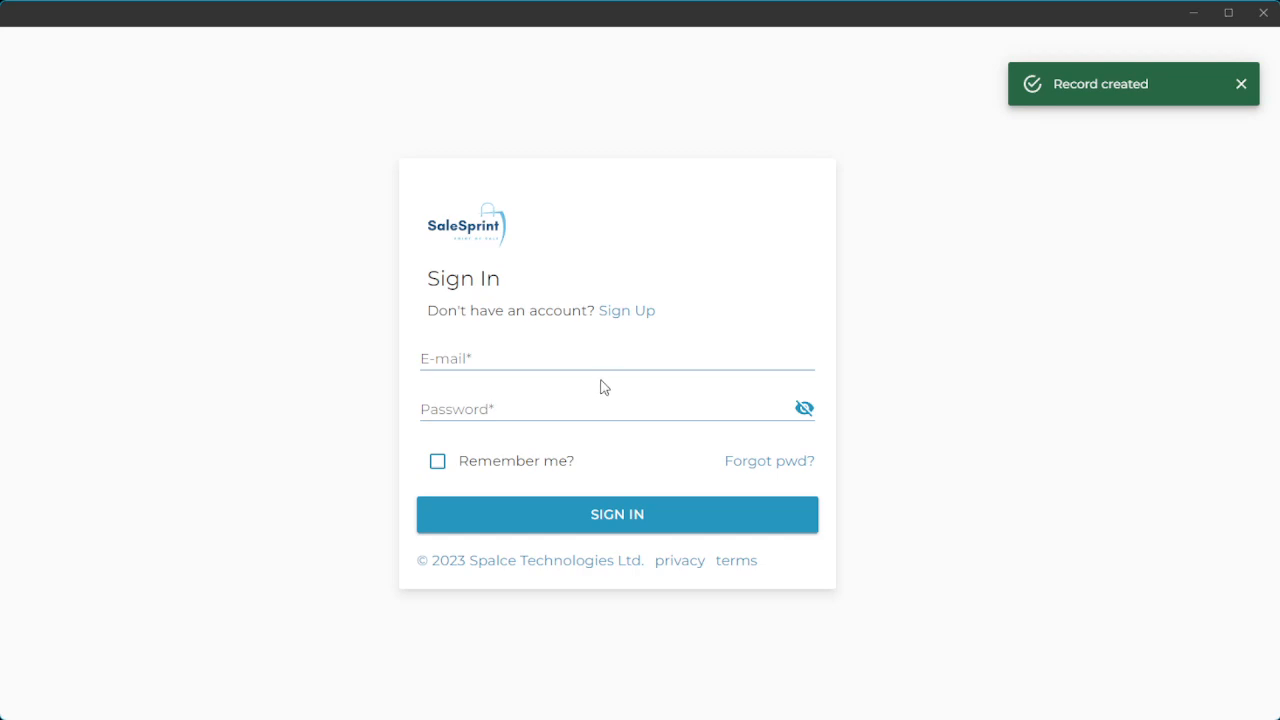
# Sign in with username 'JormiCompany' and the new account's password.
pyautogui.click(542, 355)
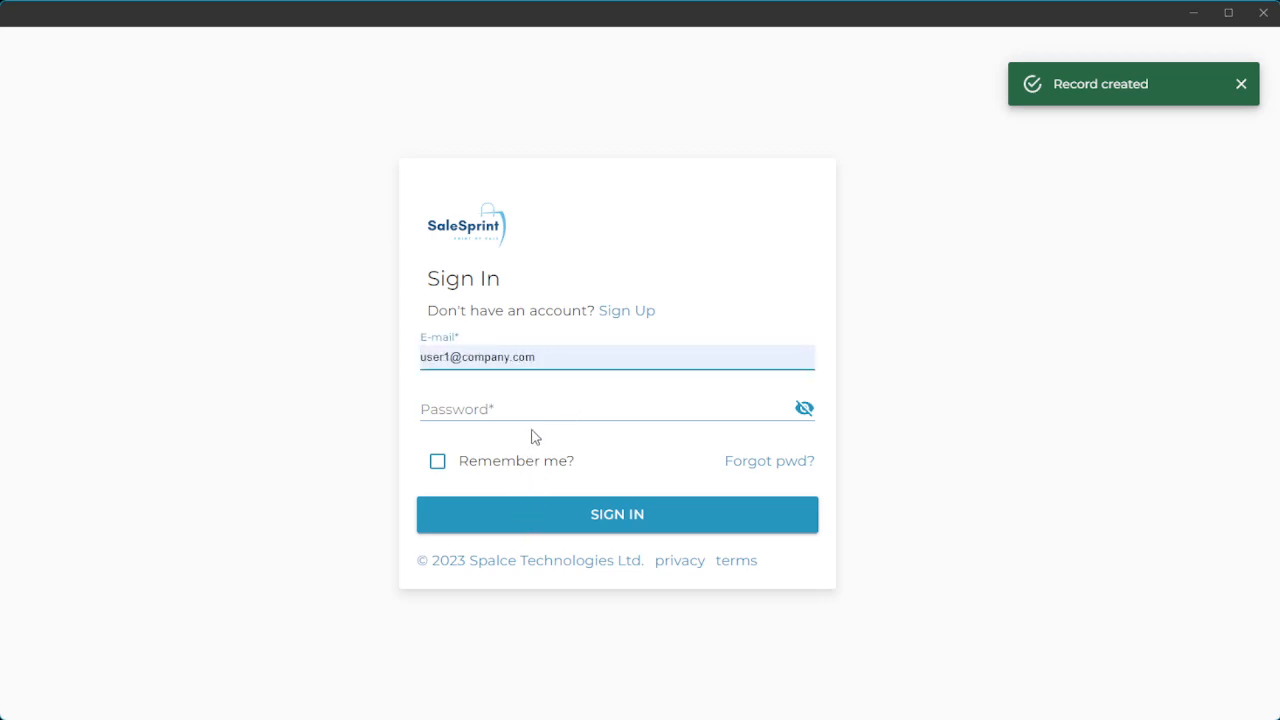
pyautogui.write('JormiCompany')
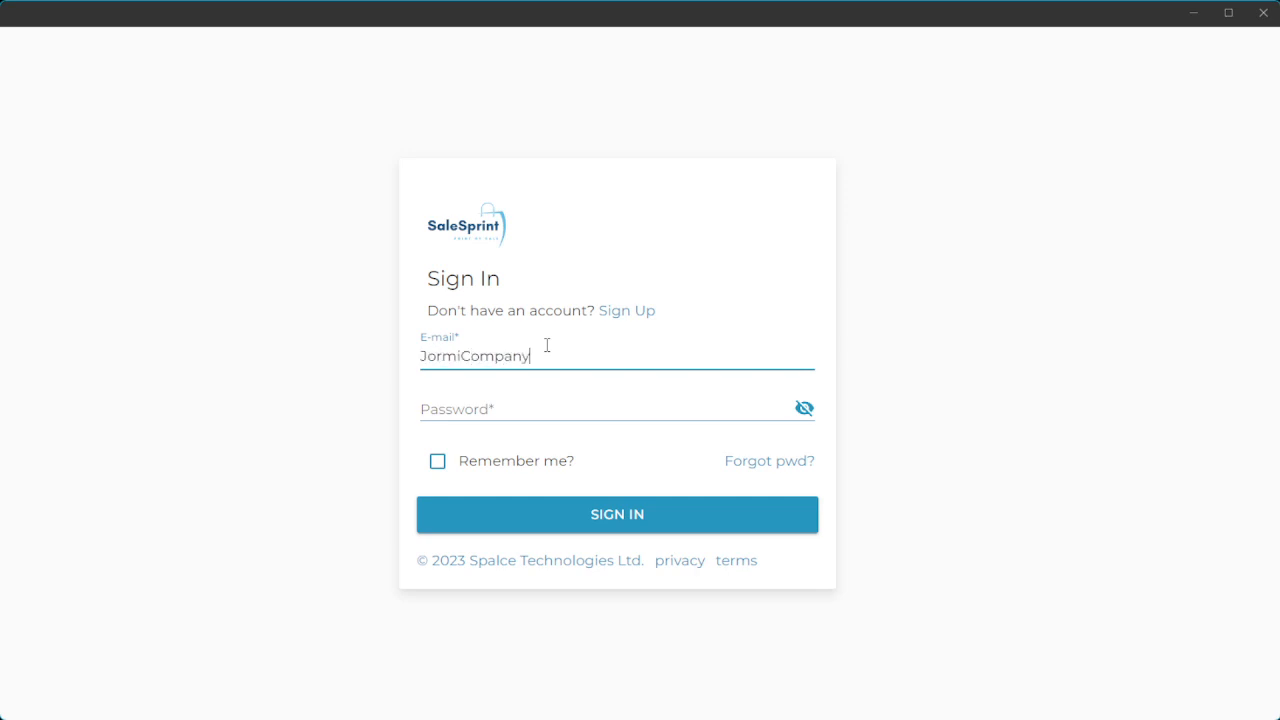
pyautogui.press('Tab')
pyautogui.write('*********')
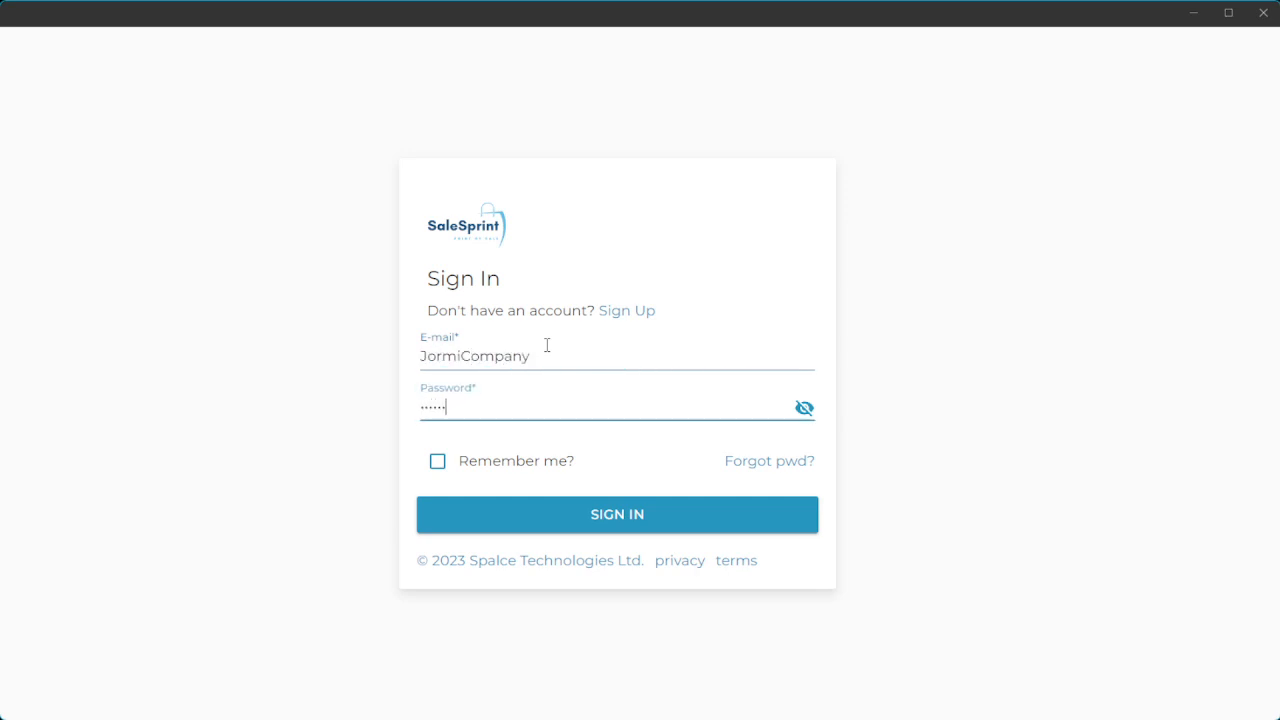
pyautogui.click(610, 517)
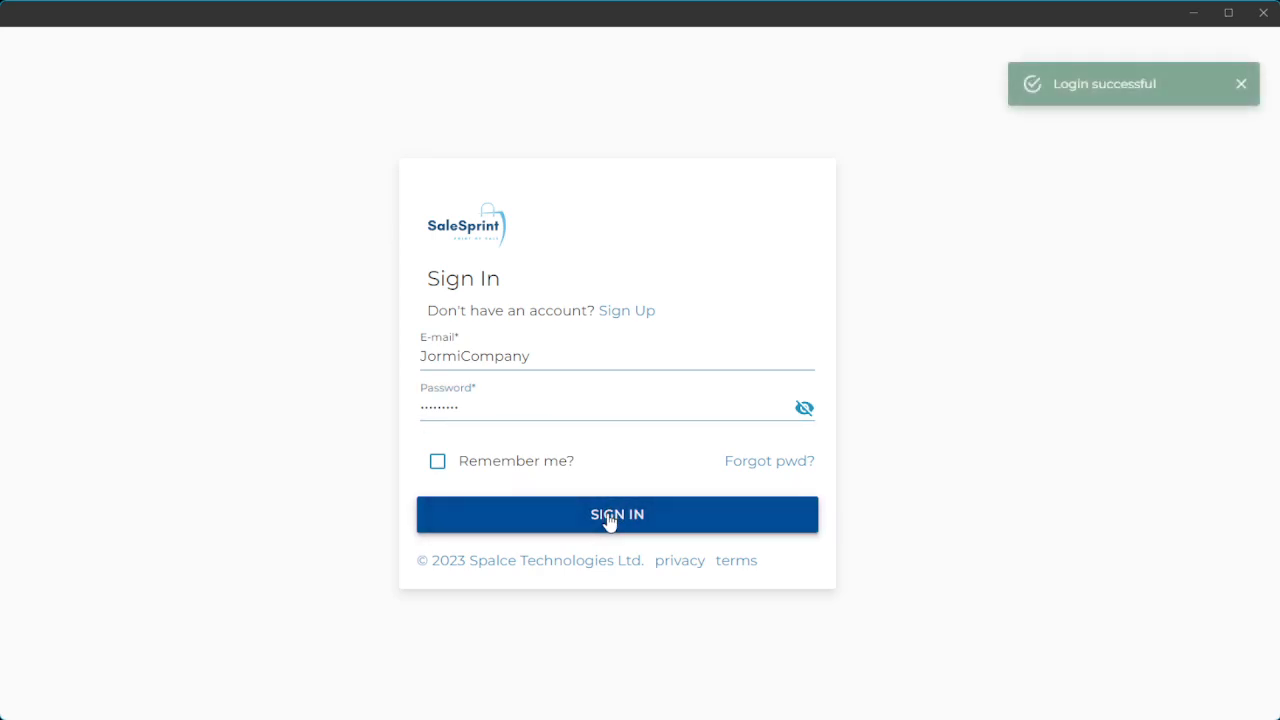